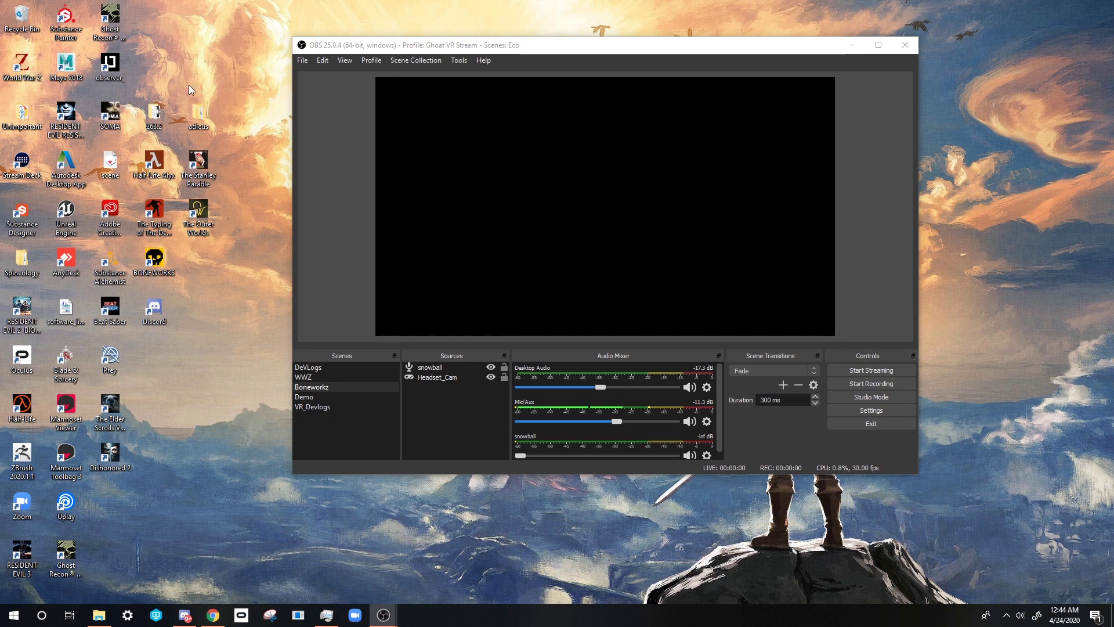
Move the OBS window up and to the left, widen it, and nudge it into place.
drag(780, 48, 508, 41)
drag(646, 464, 1028, 563)
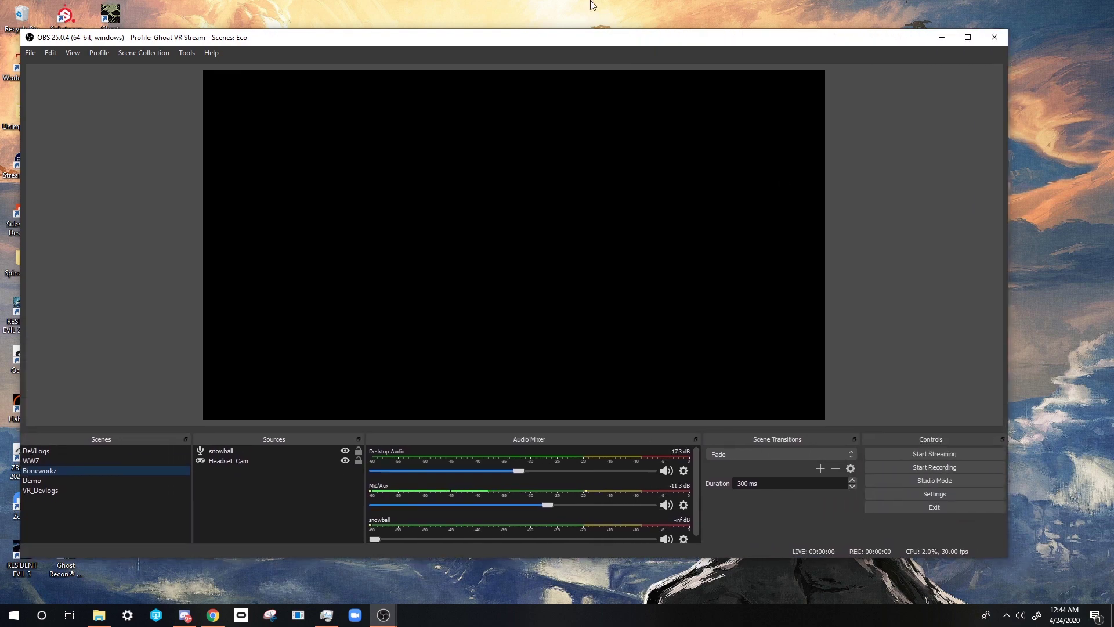
drag(570, 44, 591, 21)
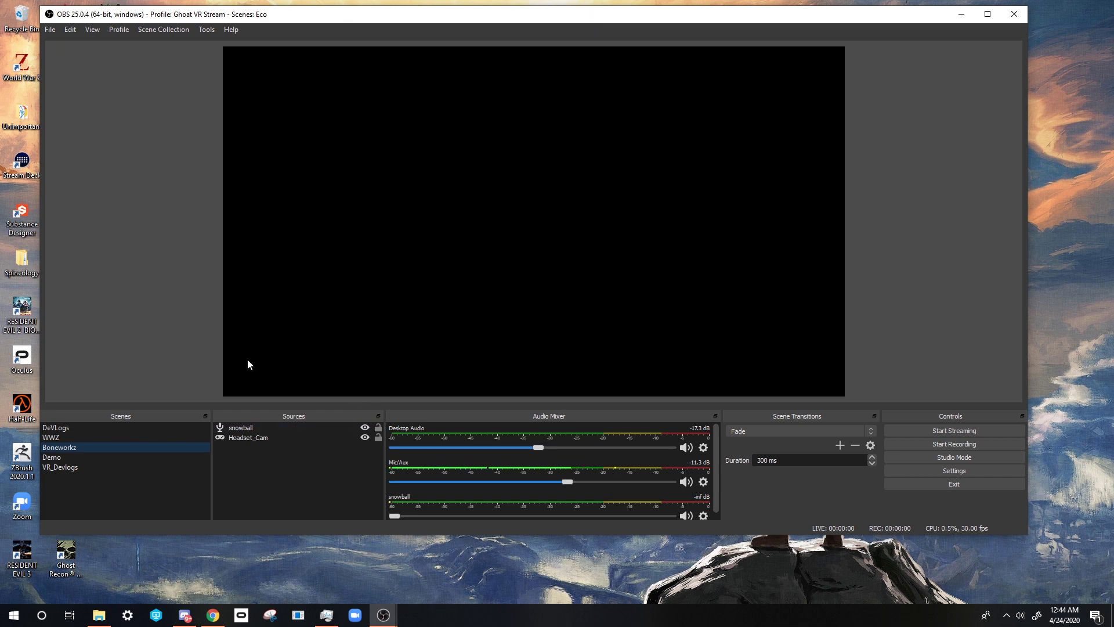
Add an empty scene named 'Boneworks' and launch the Oculus app from the taskbar.
right_click(127, 483)
click(144, 491)
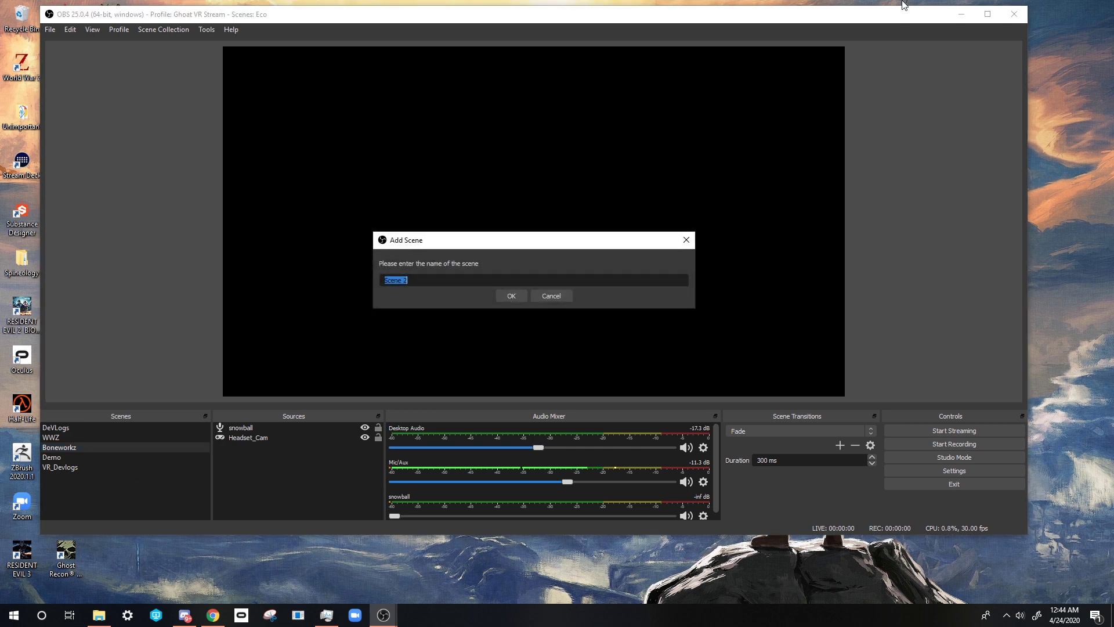
text(Boneworks)
click(510, 295)
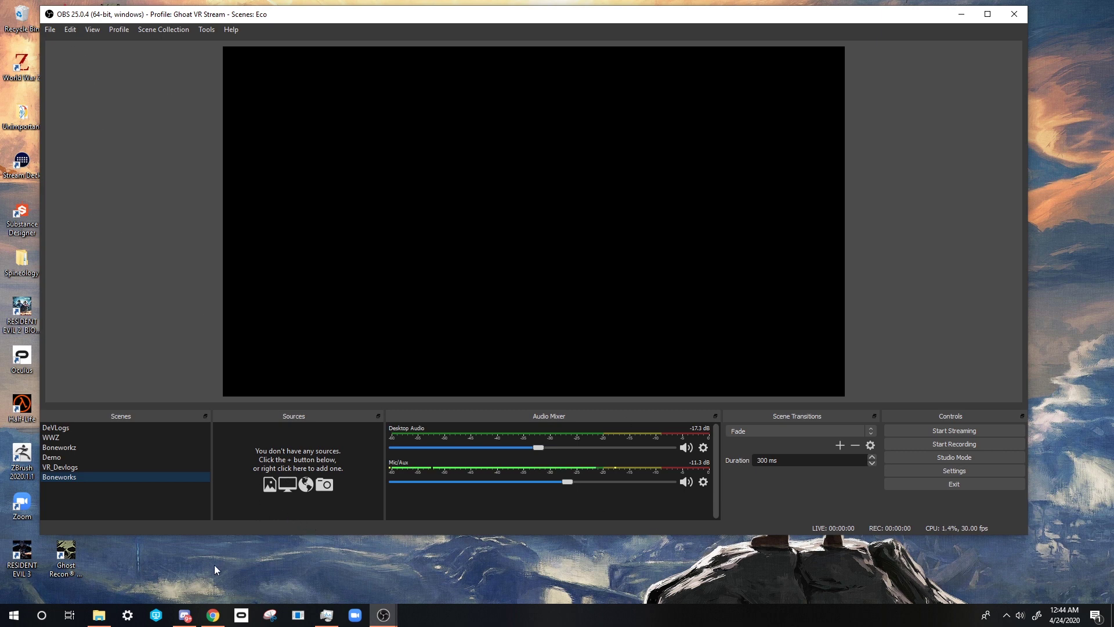
click(241, 614)
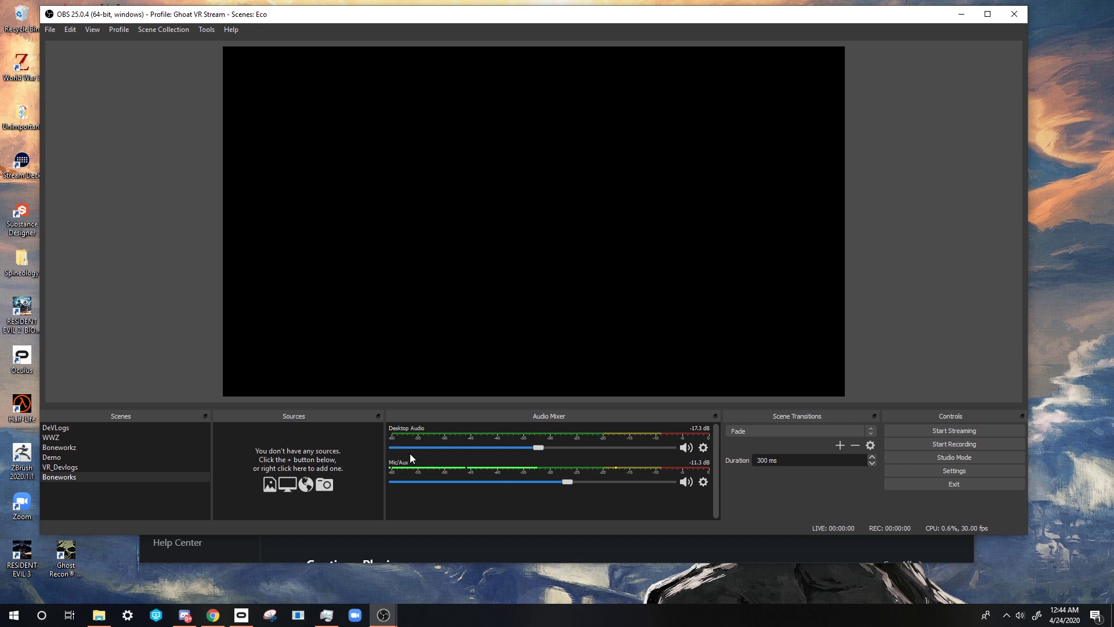
Set Mic/Aux to Headset Microphone (2- Rift S) and lower it to about -14.8 dB.
right_click(339, 458)
click(440, 476)
click(703, 482)
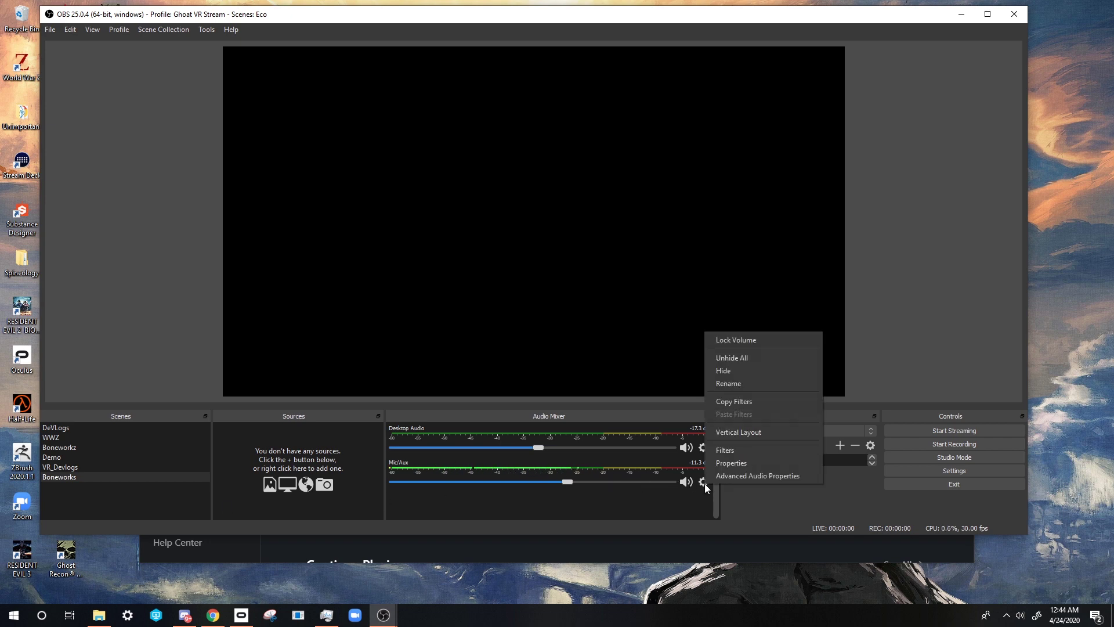
click(740, 464)
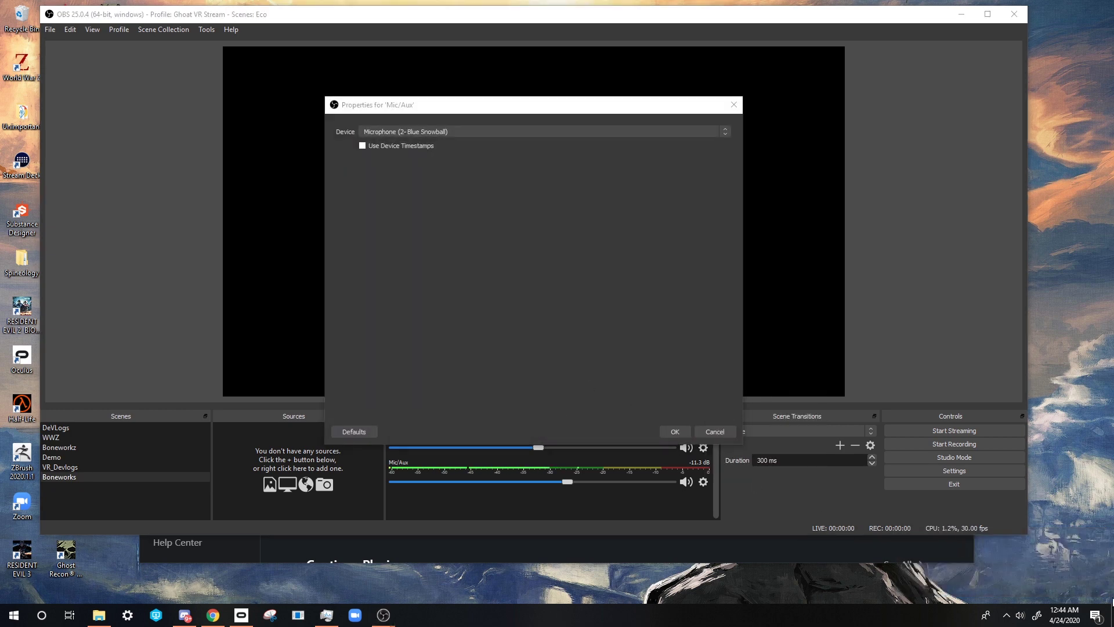
click(421, 131)
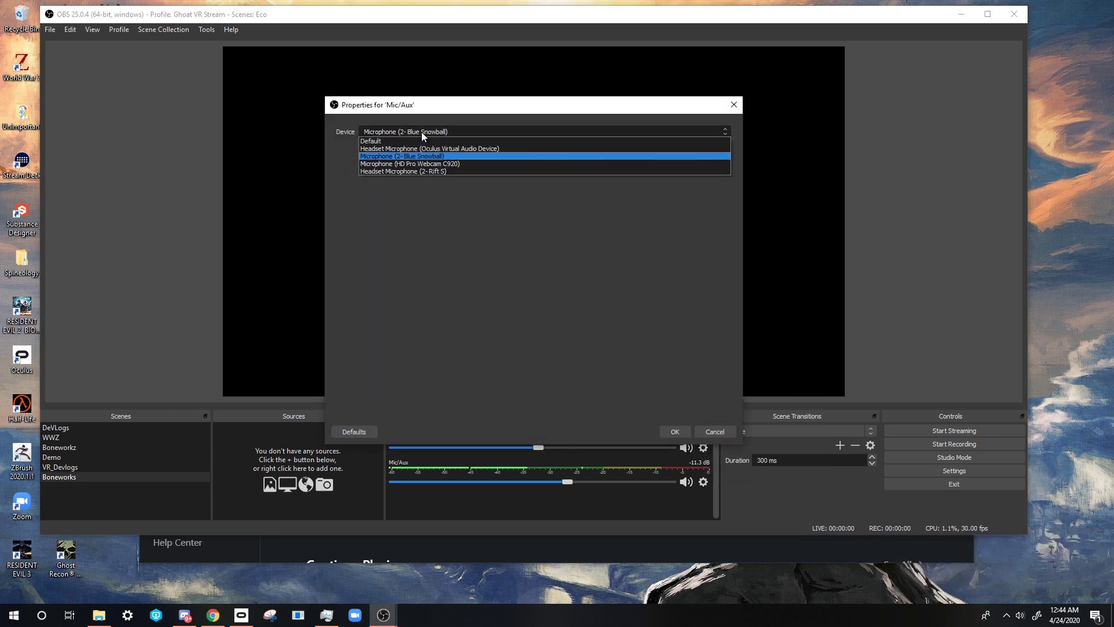
click(429, 172)
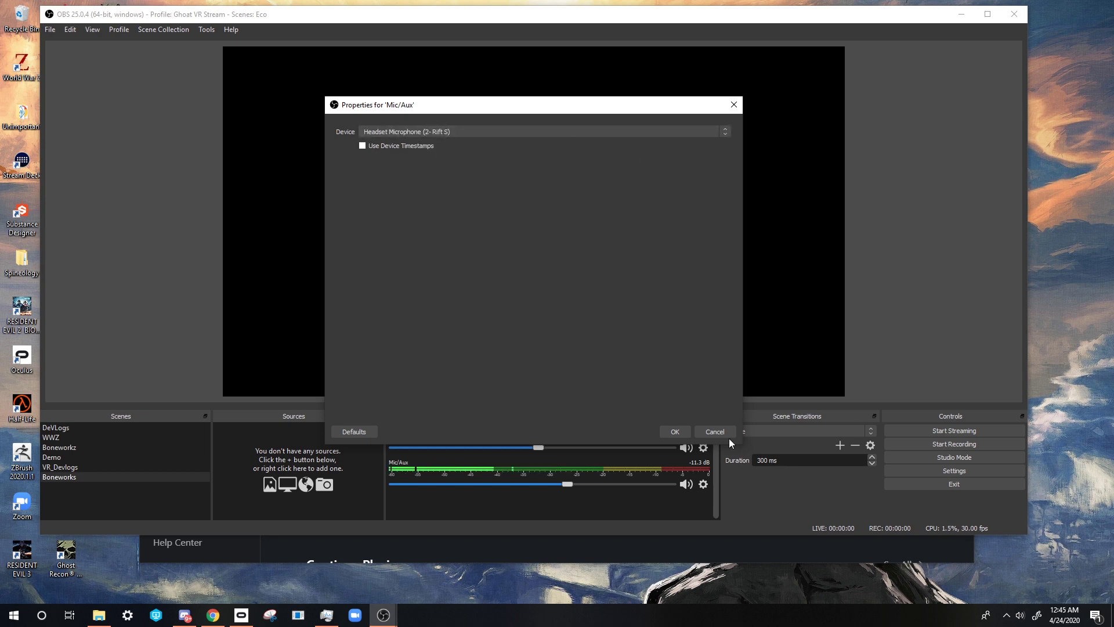
click(675, 431)
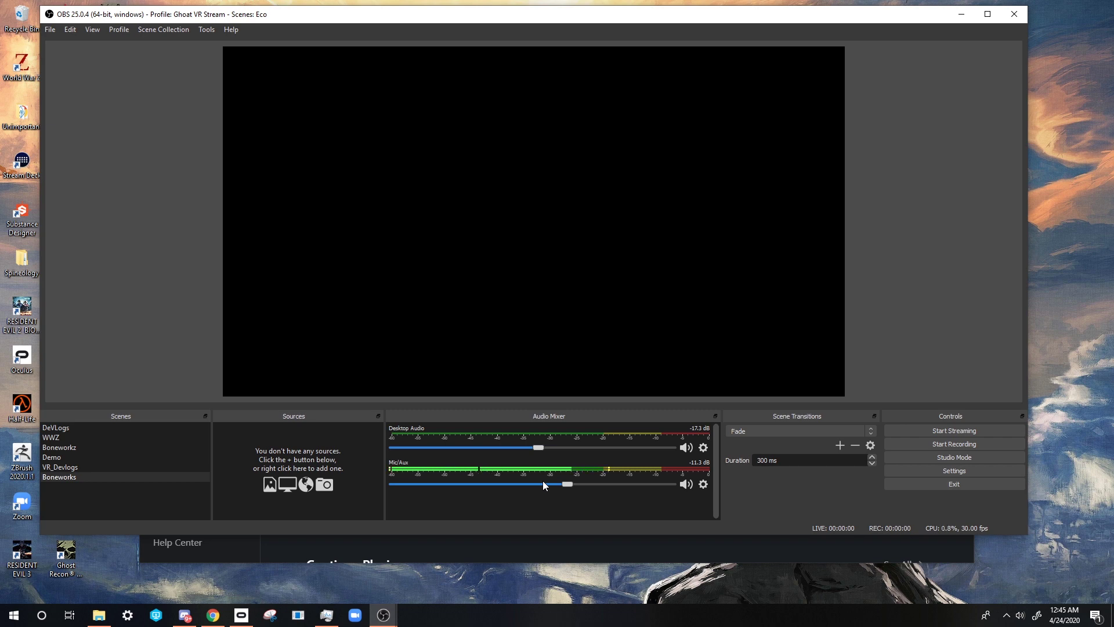
drag(567, 484, 548, 494)
click(705, 447)
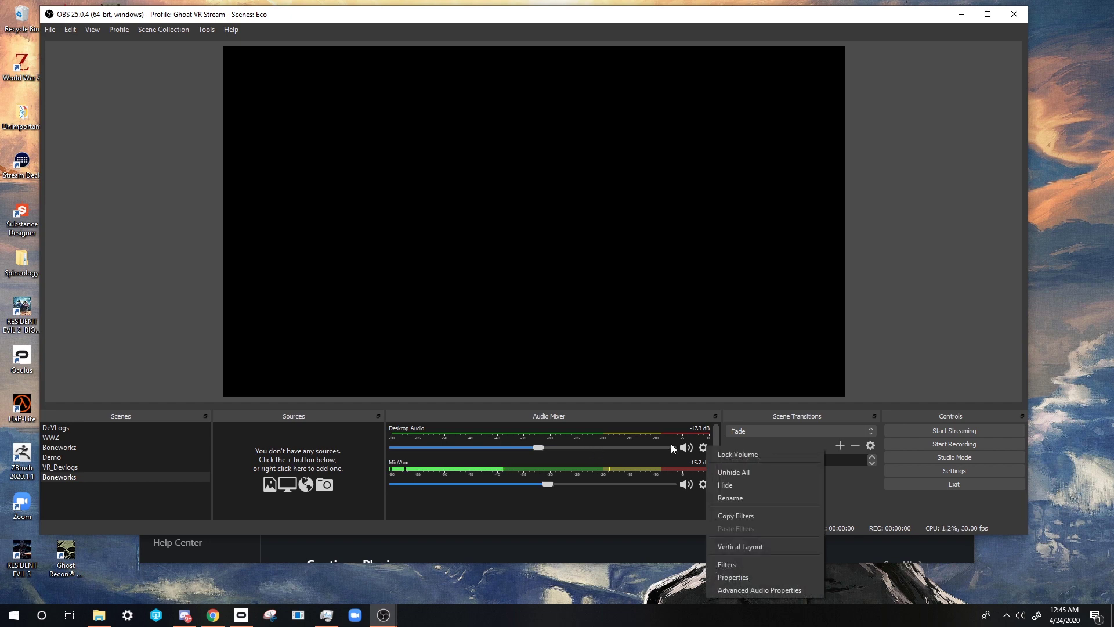
click(731, 578)
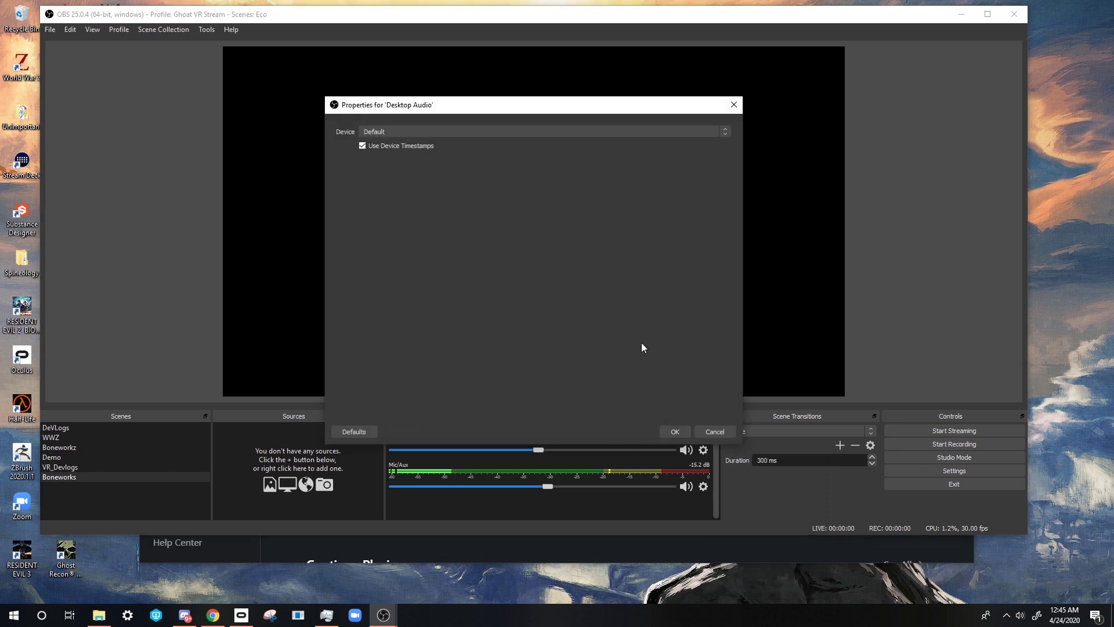
click(448, 130)
click(430, 156)
click(734, 104)
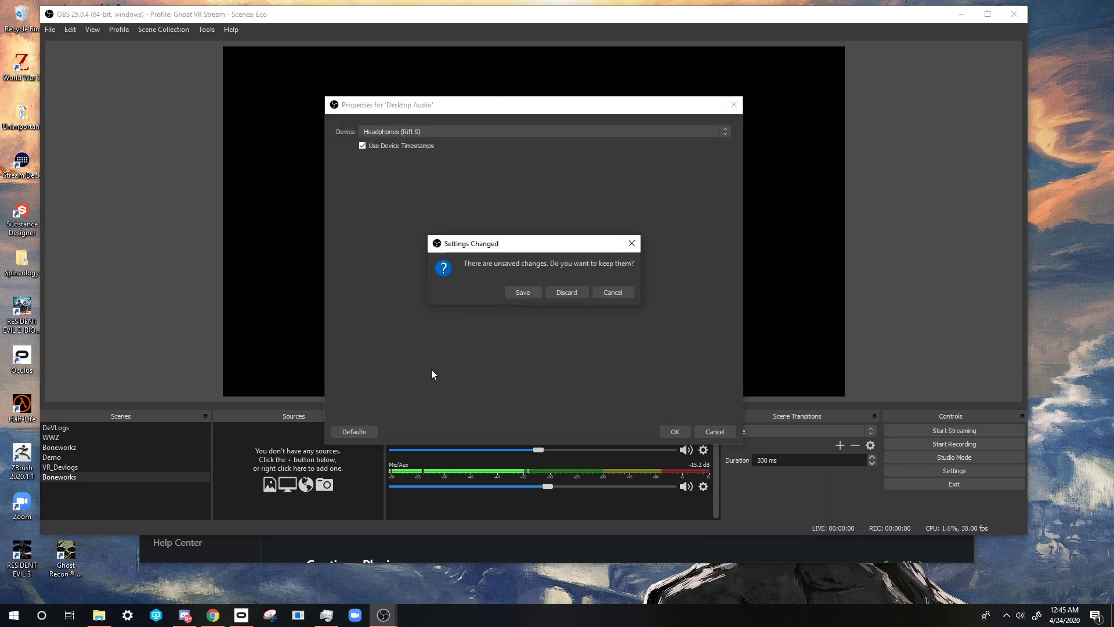
click(535, 291)
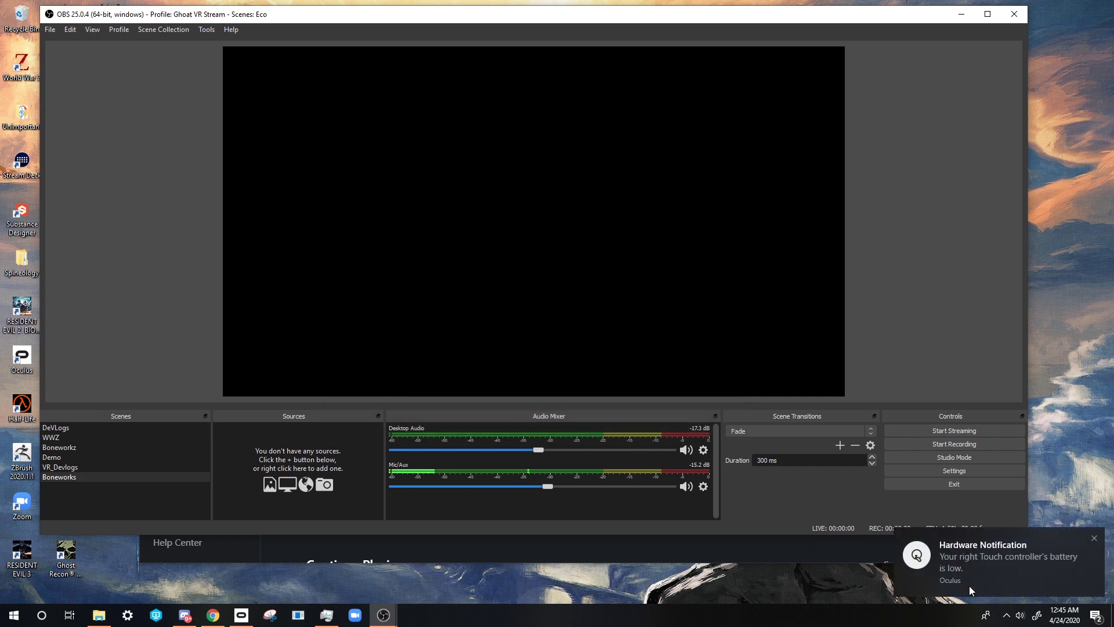
click(968, 581)
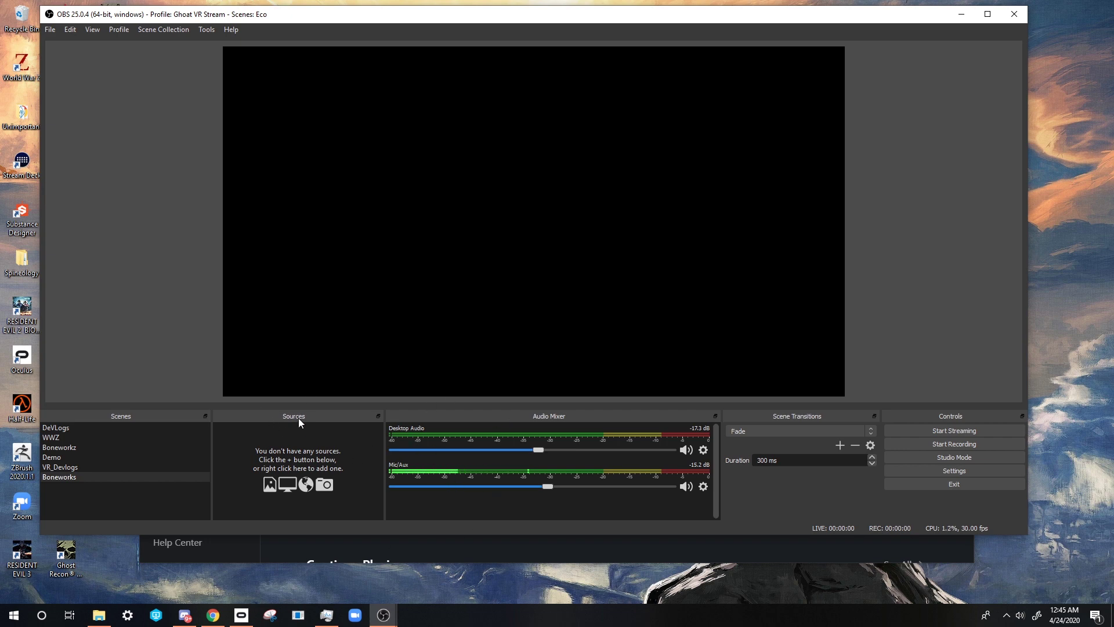
Open Settings to the Recording tab of the Output section.
click(51, 33)
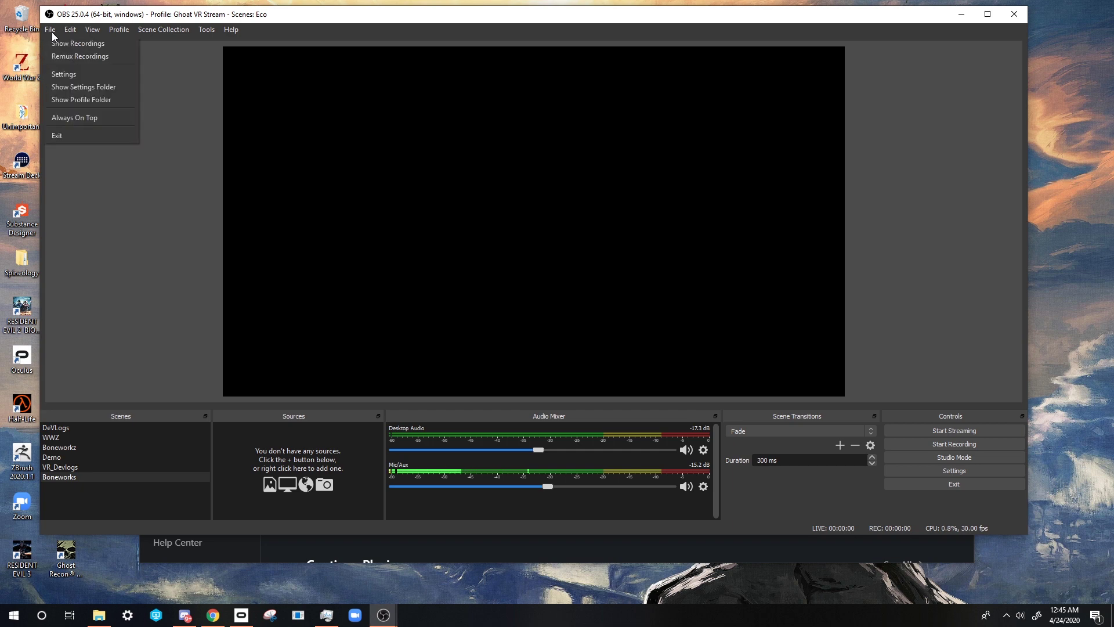
click(75, 74)
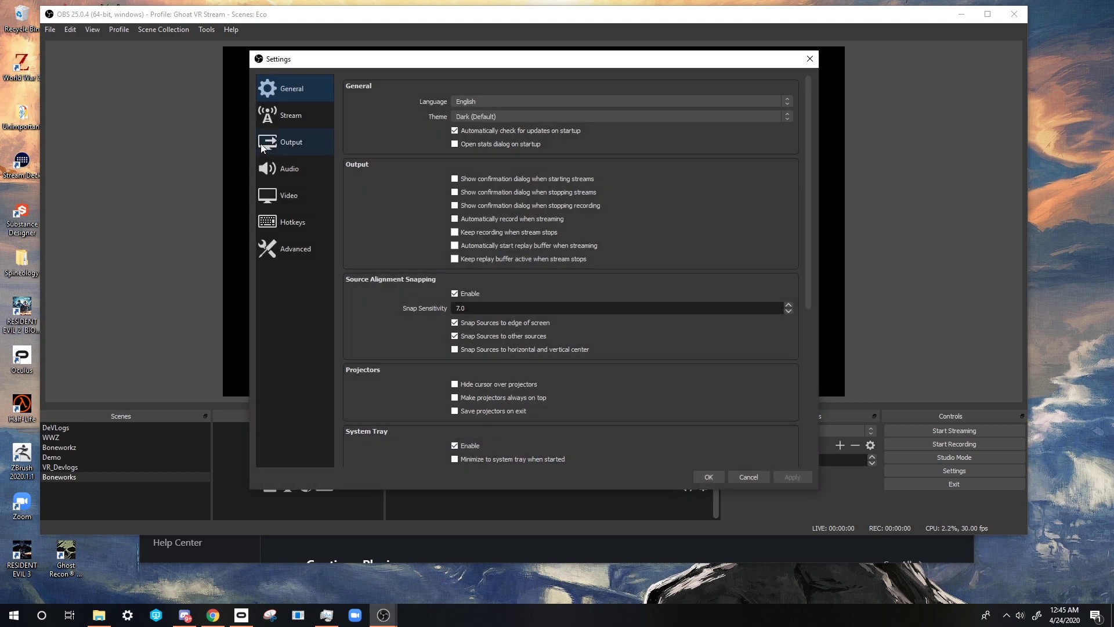
click(275, 143)
click(391, 107)
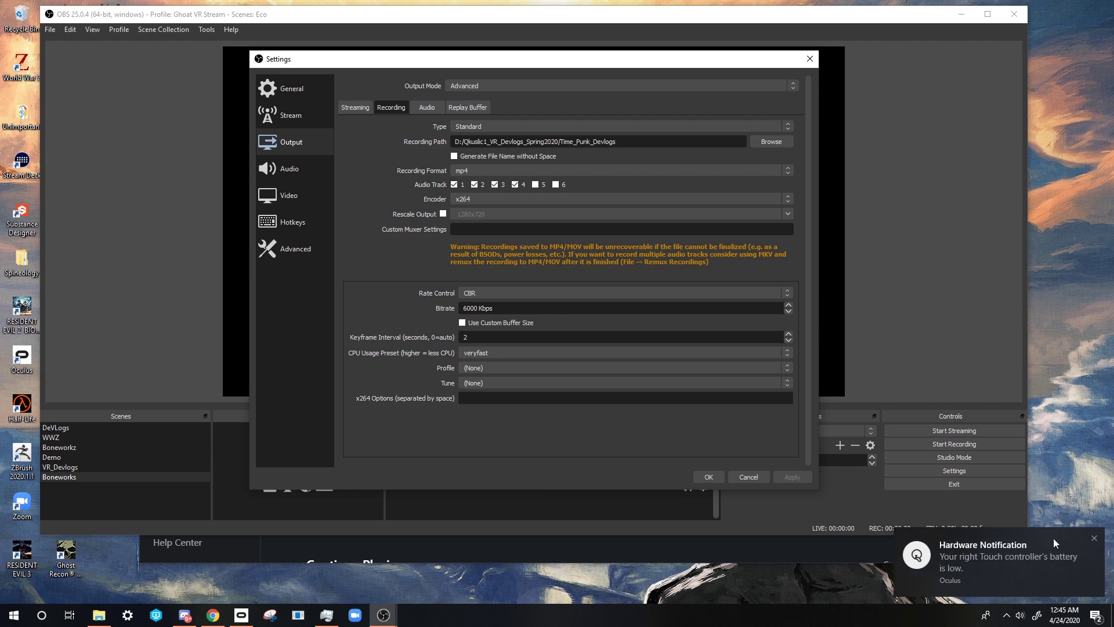
click(1029, 549)
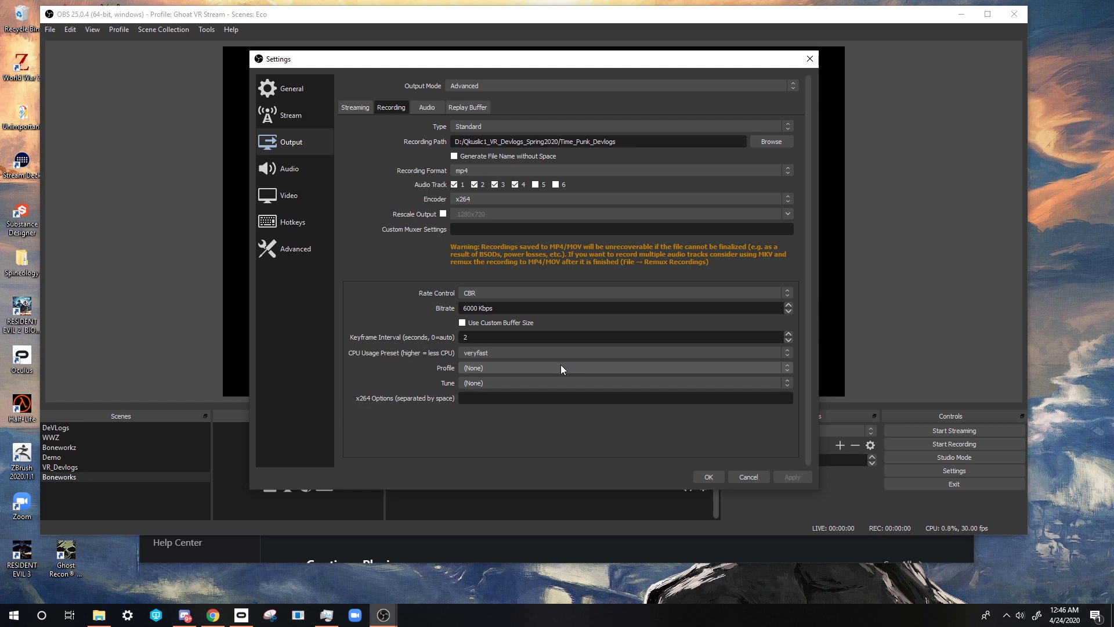
Keep Standard recording type, the existing folder, mp4 format and the x264 encoder.
click(471, 127)
click(471, 127)
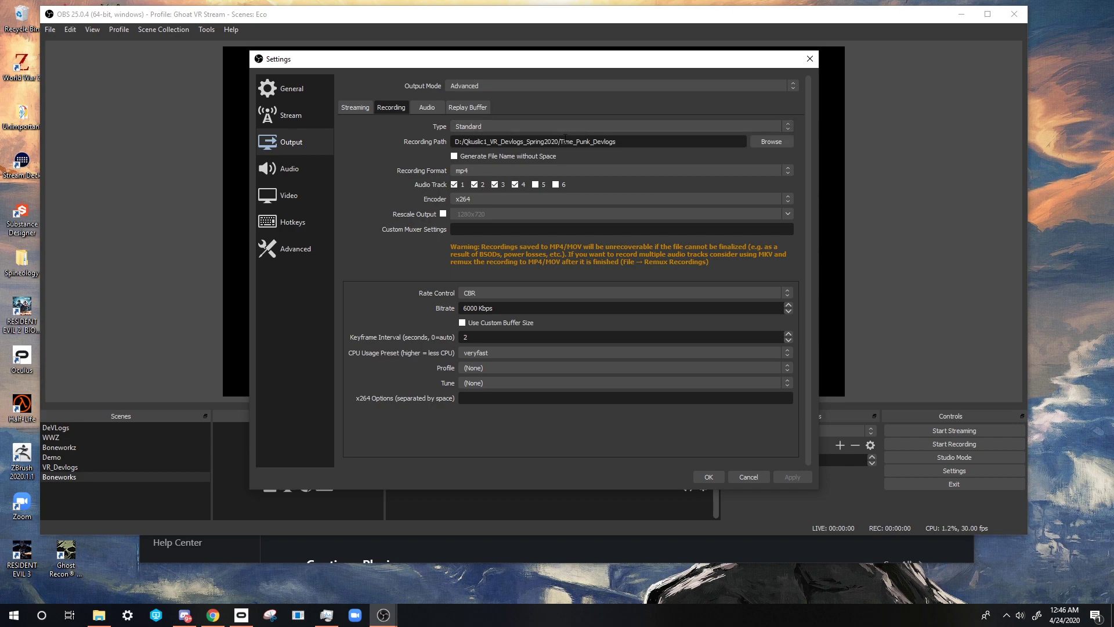
click(777, 141)
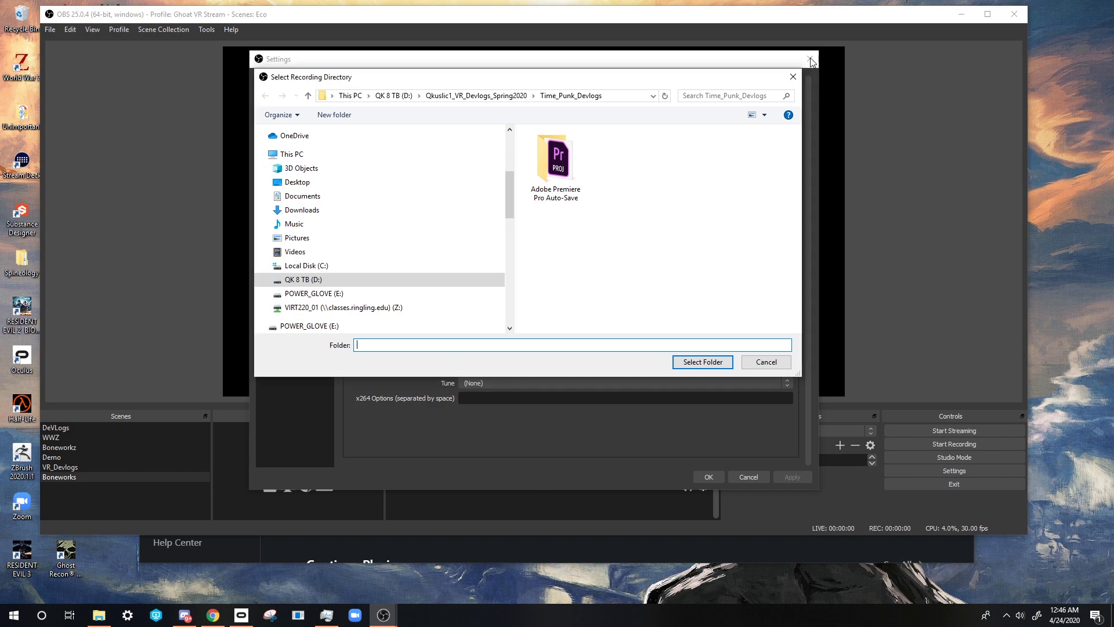
click(765, 362)
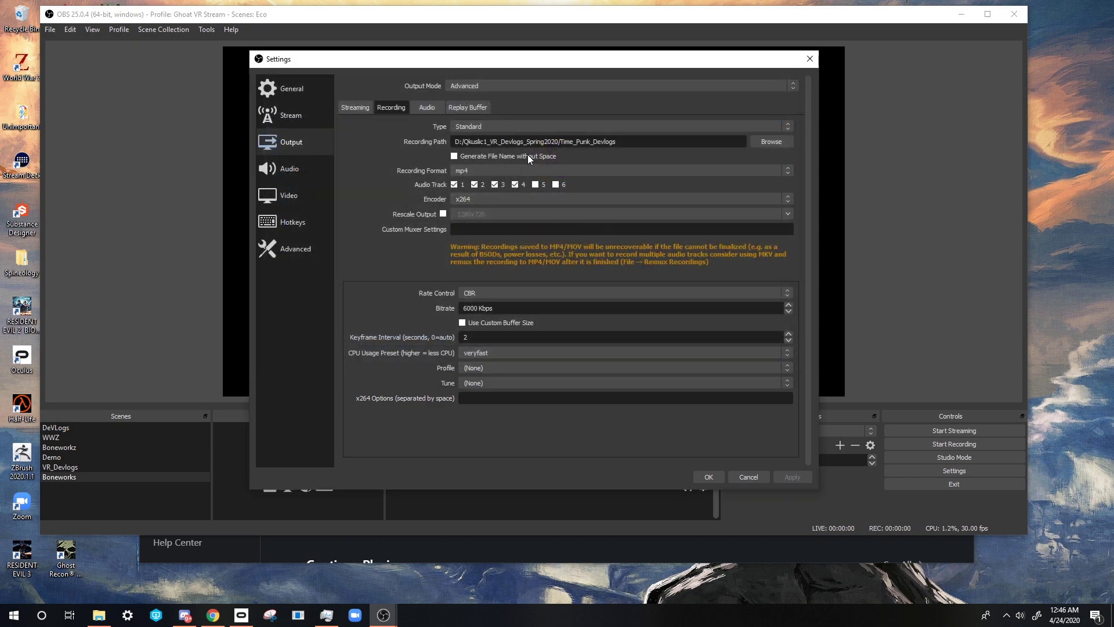
click(543, 171)
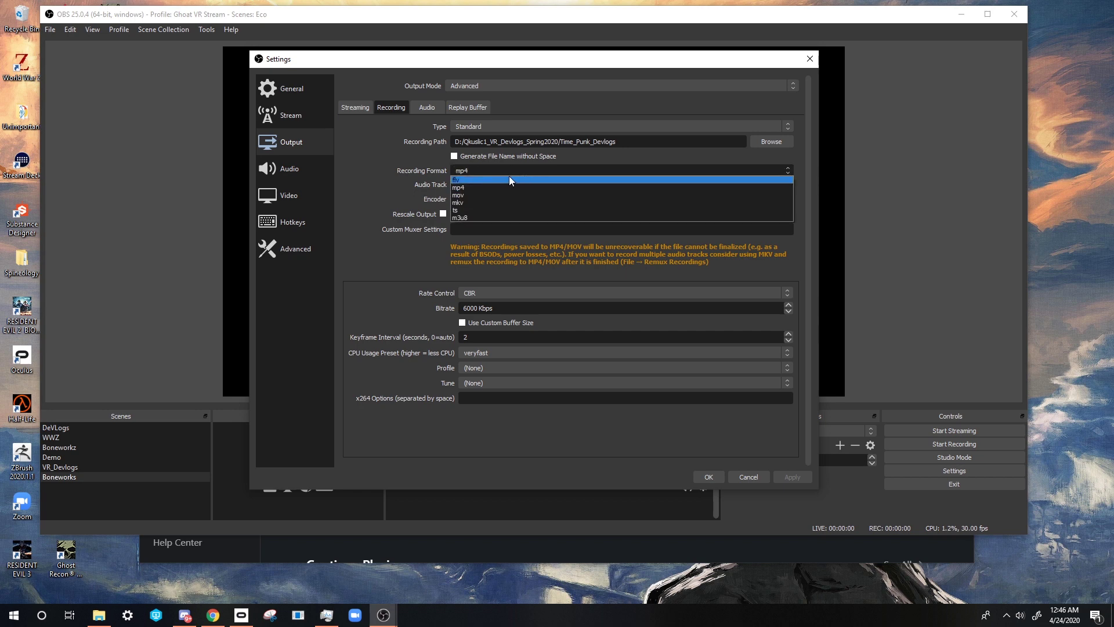
click(478, 177)
click(478, 169)
click(480, 187)
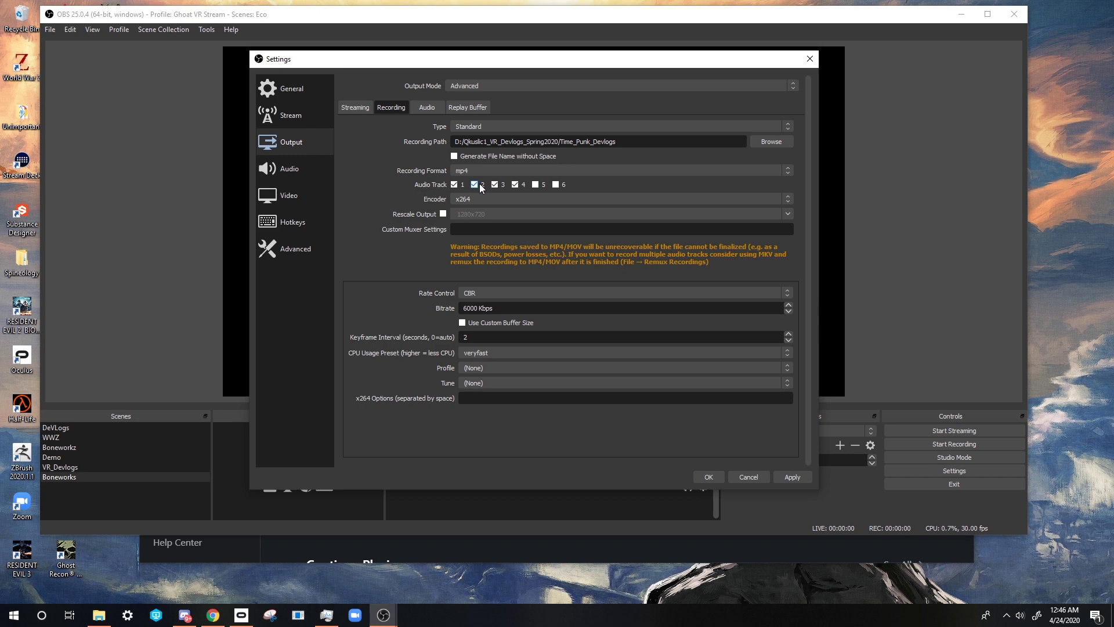
click(506, 199)
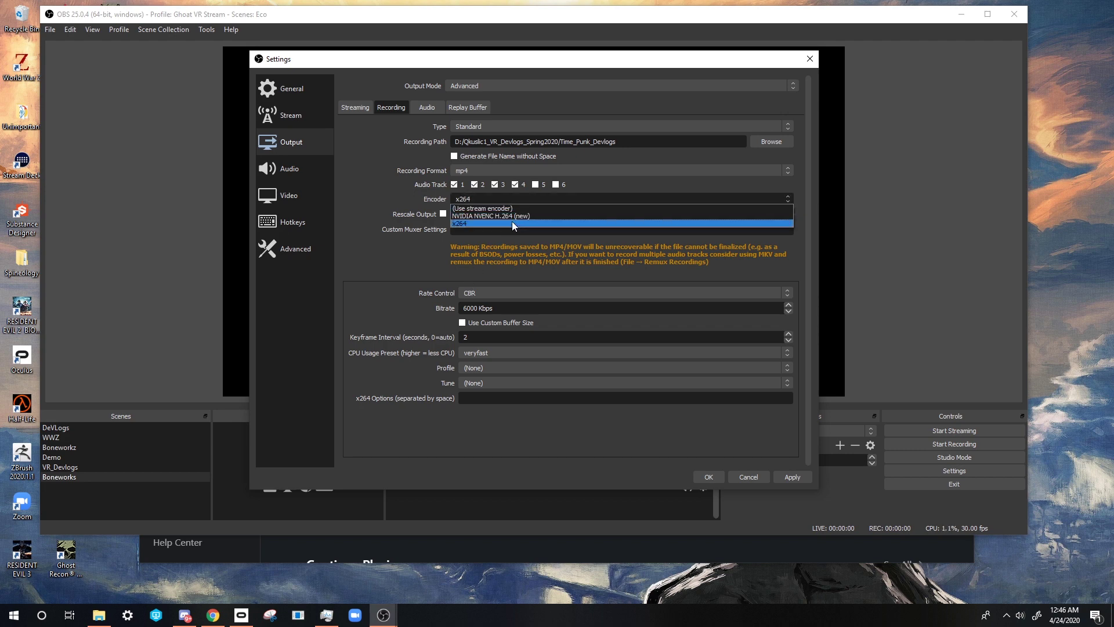
click(513, 224)
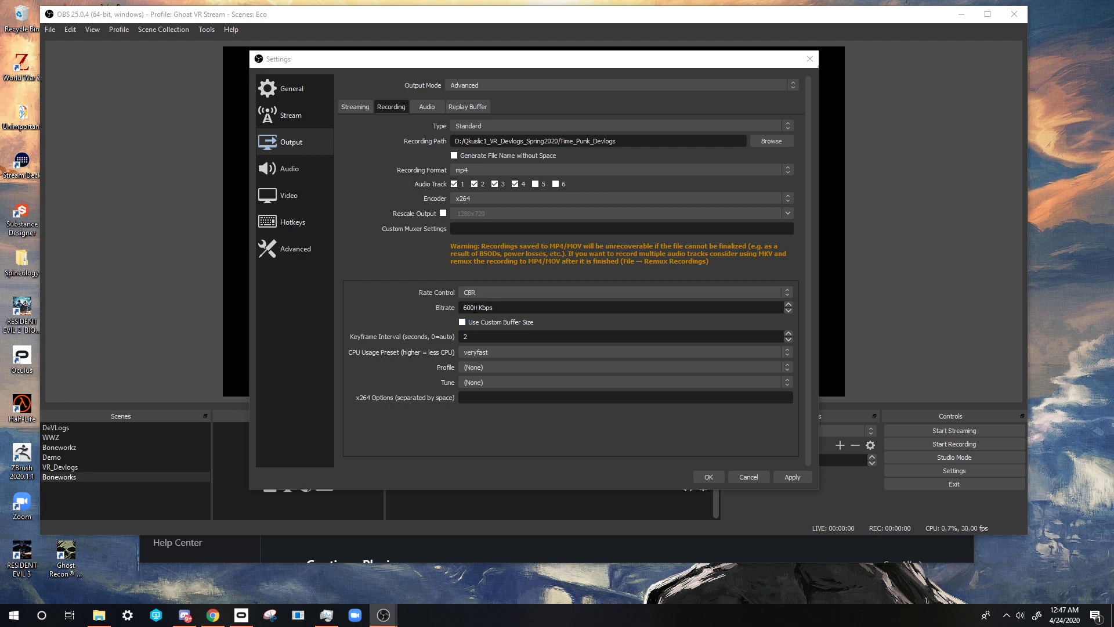
double_click(470, 307)
click(533, 338)
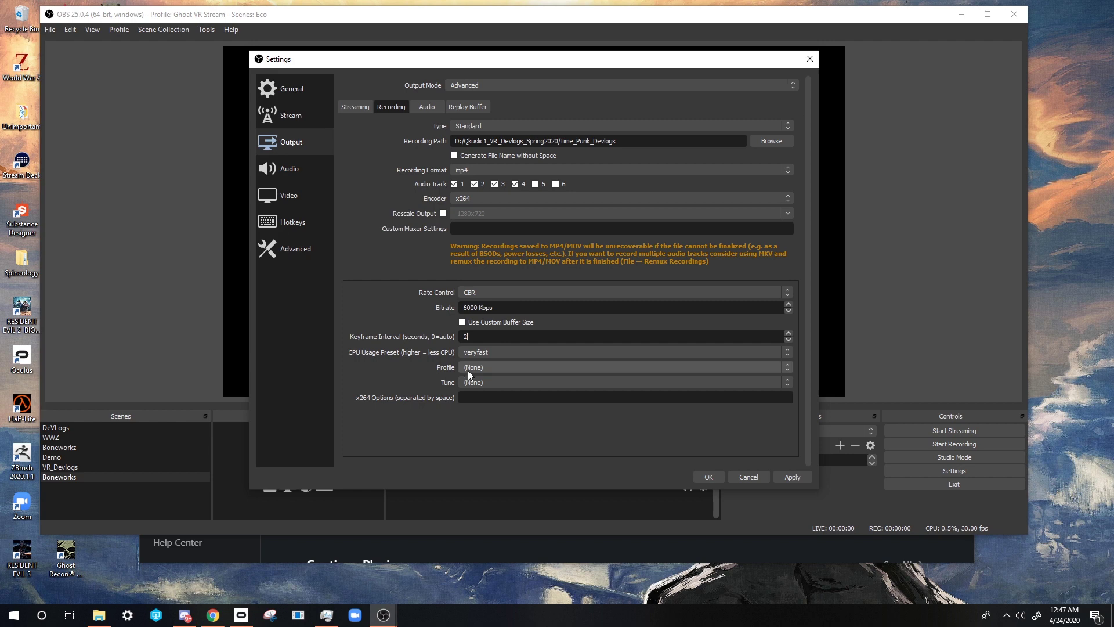
Leave the recording CPU usage preset on veryfast.
click(506, 350)
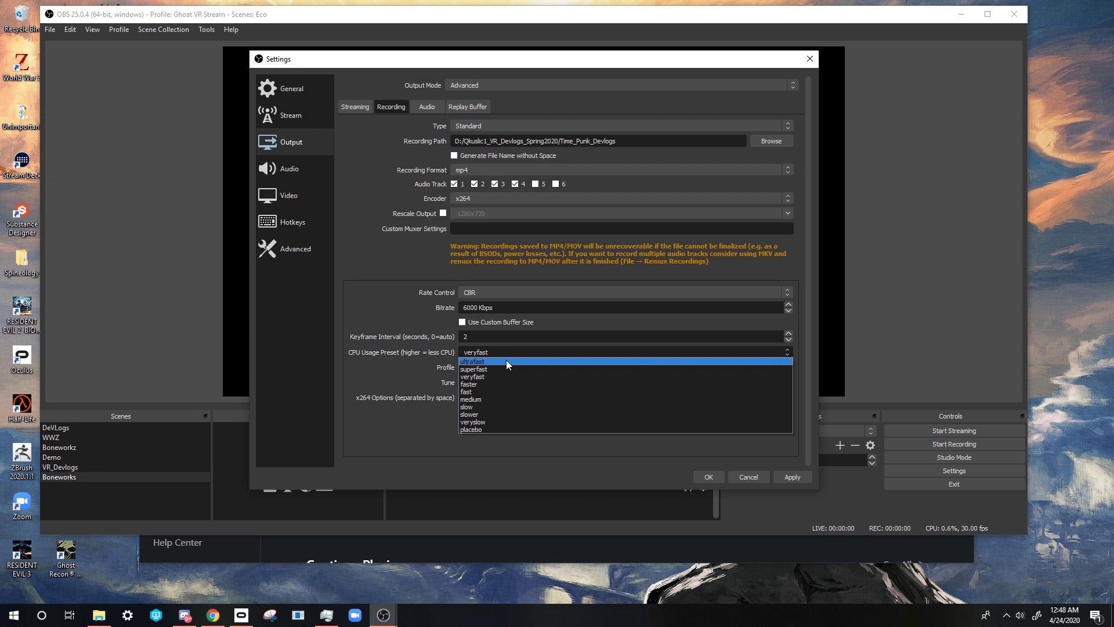
click(502, 375)
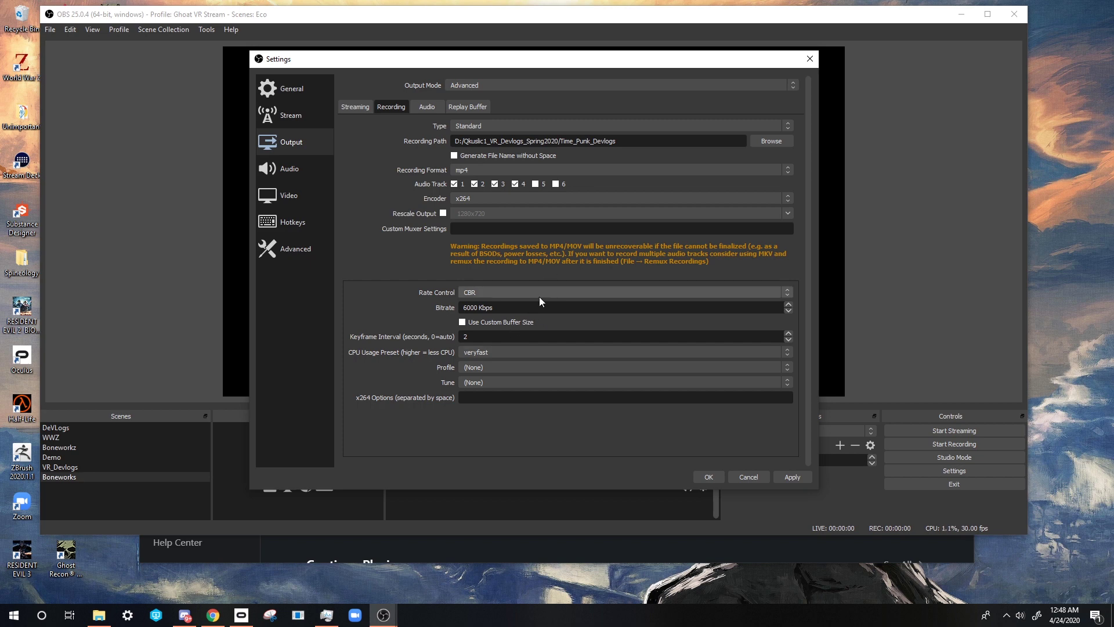
click(517, 351)
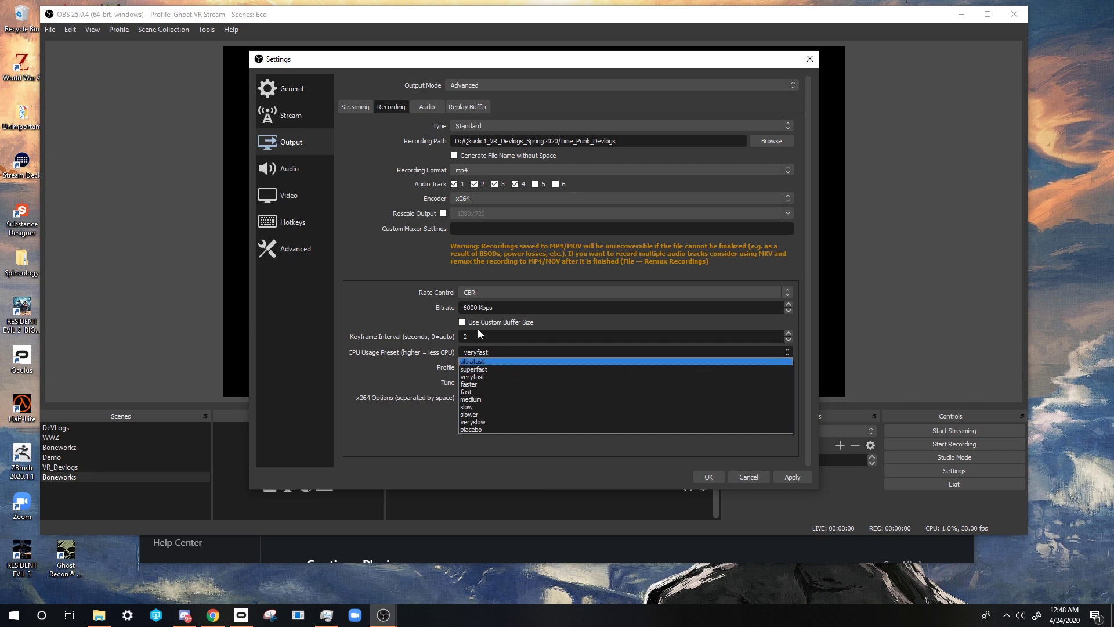
click(391, 311)
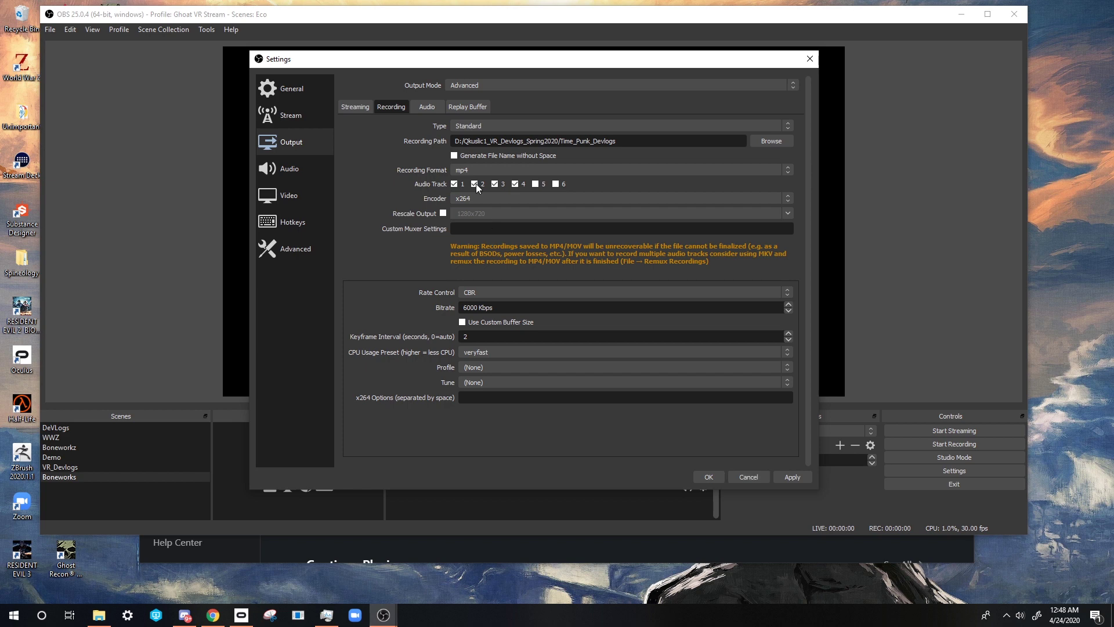
Save output settings, then route Desktop Audio to track 1 only and Mic/Aux to track 2 only.
click(714, 478)
right_click(692, 504)
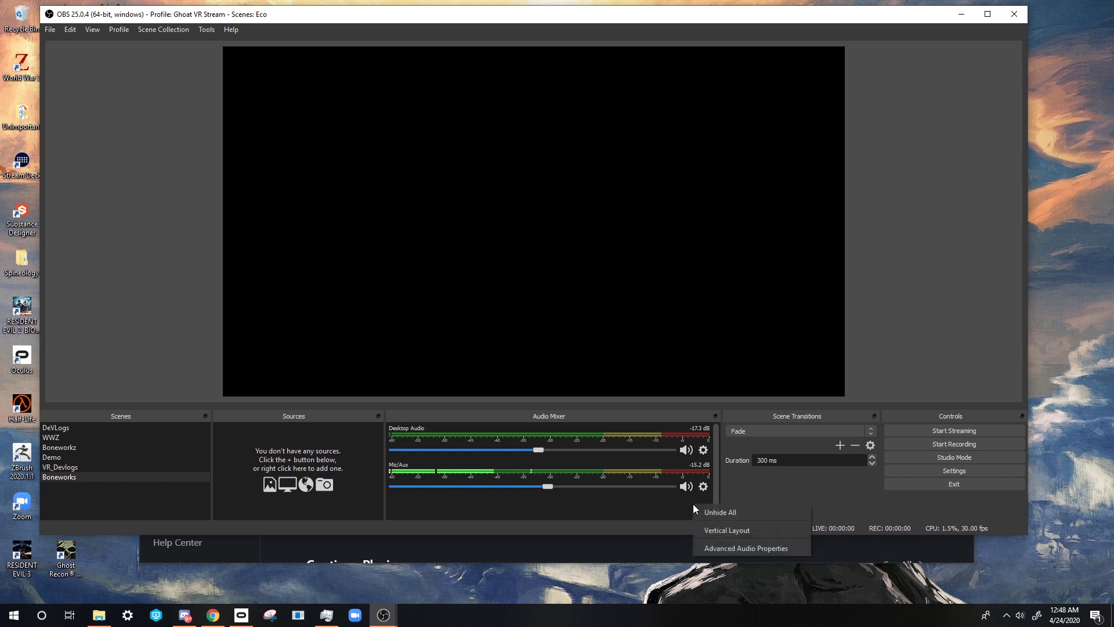
click(764, 549)
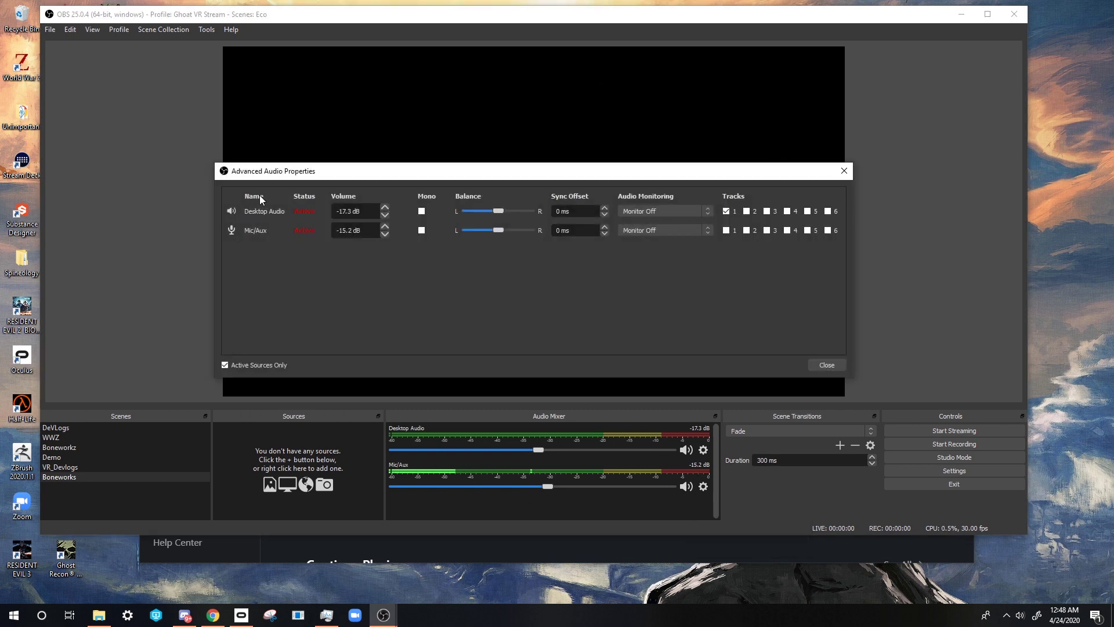
click(733, 144)
click(734, 143)
click(713, 125)
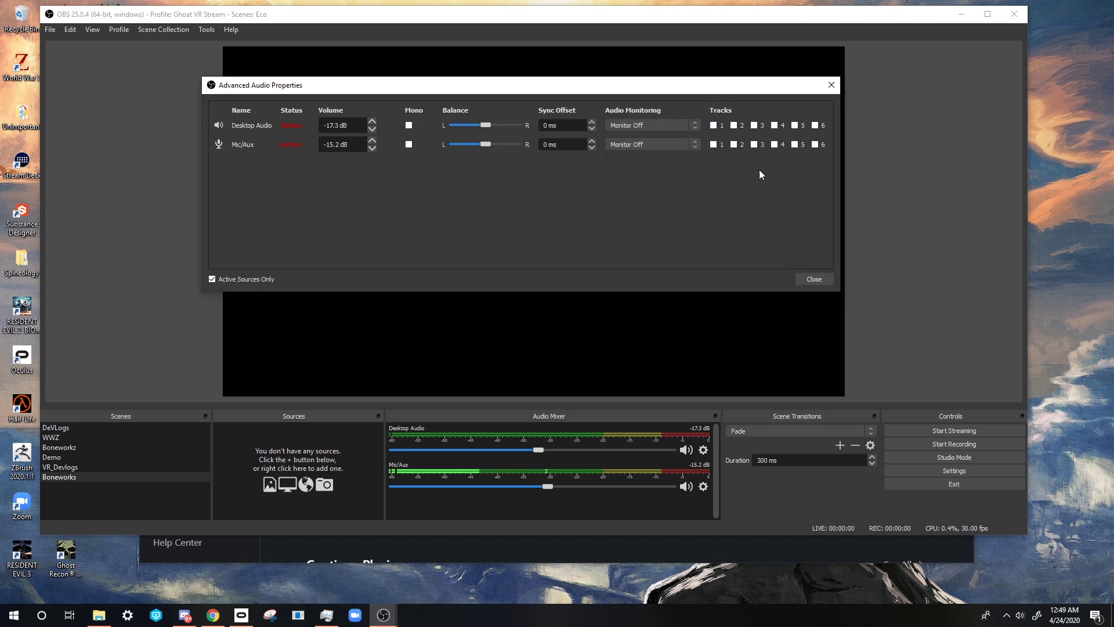
click(713, 126)
click(733, 145)
click(713, 145)
Add an Audio Input Capture source named 'Snowball_Mic'.
click(816, 280)
right_click(337, 442)
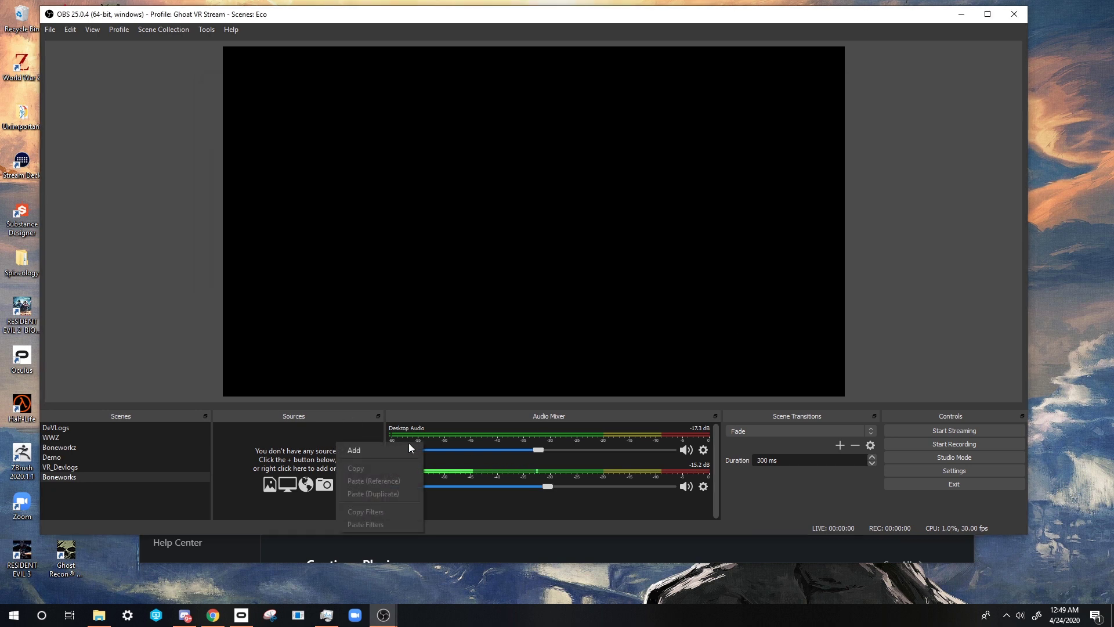
mouse_move(408, 444)
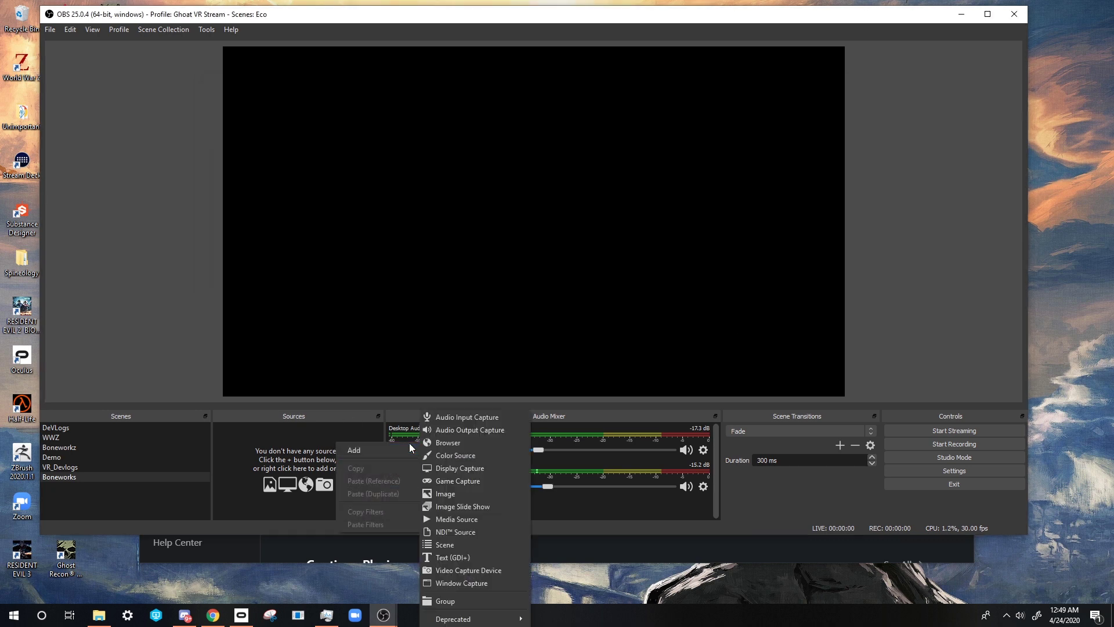
click(467, 416)
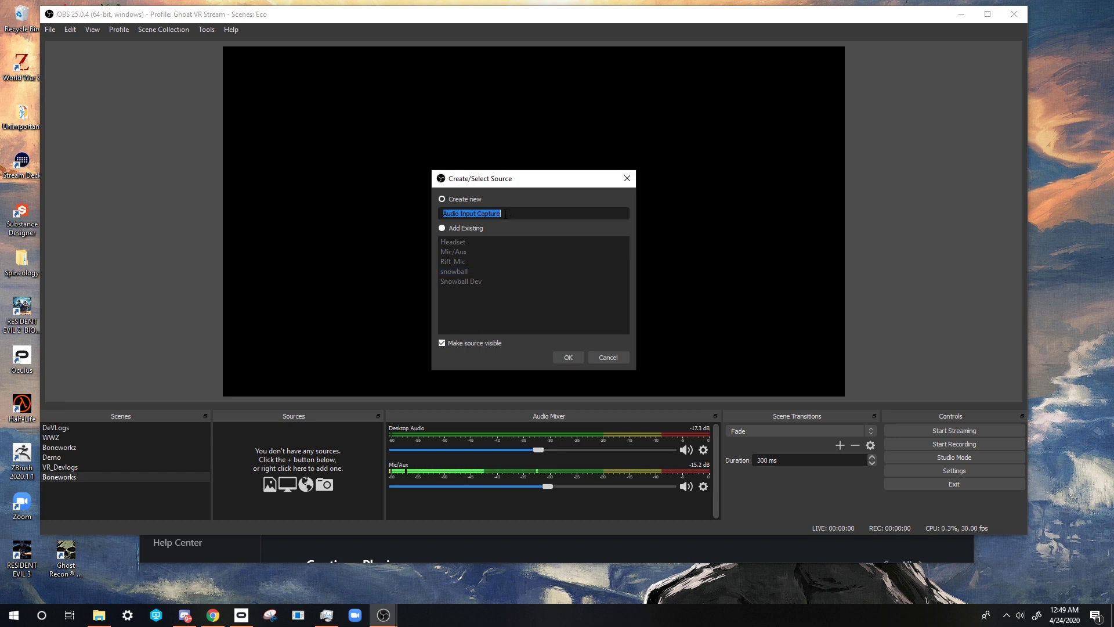
text(Snowball)
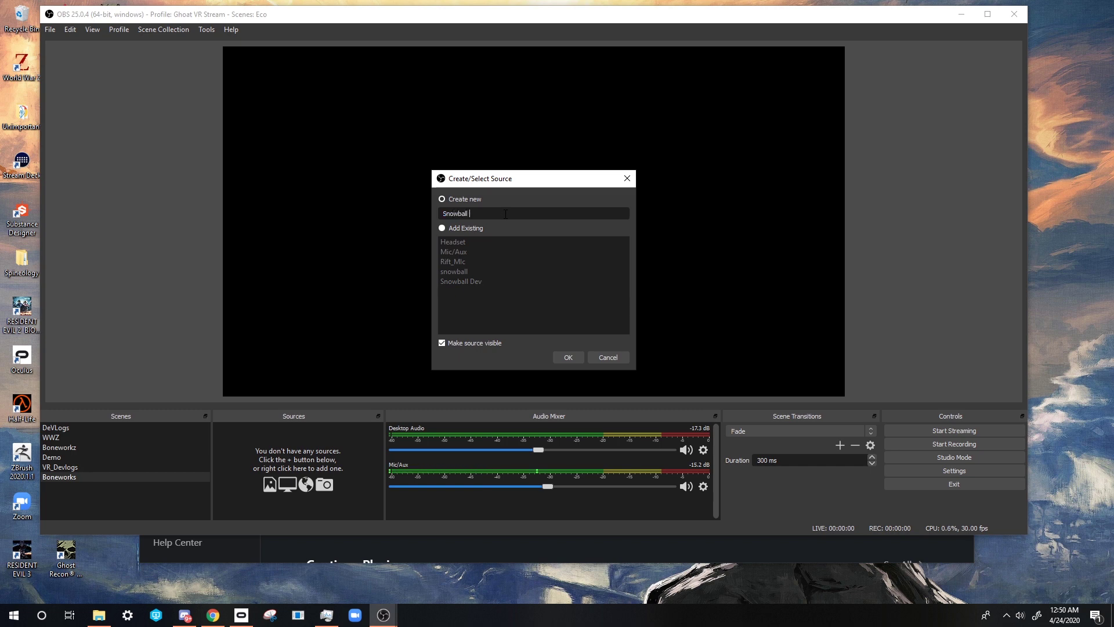
key(BackSpace)
text(_MN)
key(BackSpace)
text(ic)
click(557, 355)
Set Snowball_Mic's device to Microphone (2- Blue Snowball) and confirm.
click(403, 132)
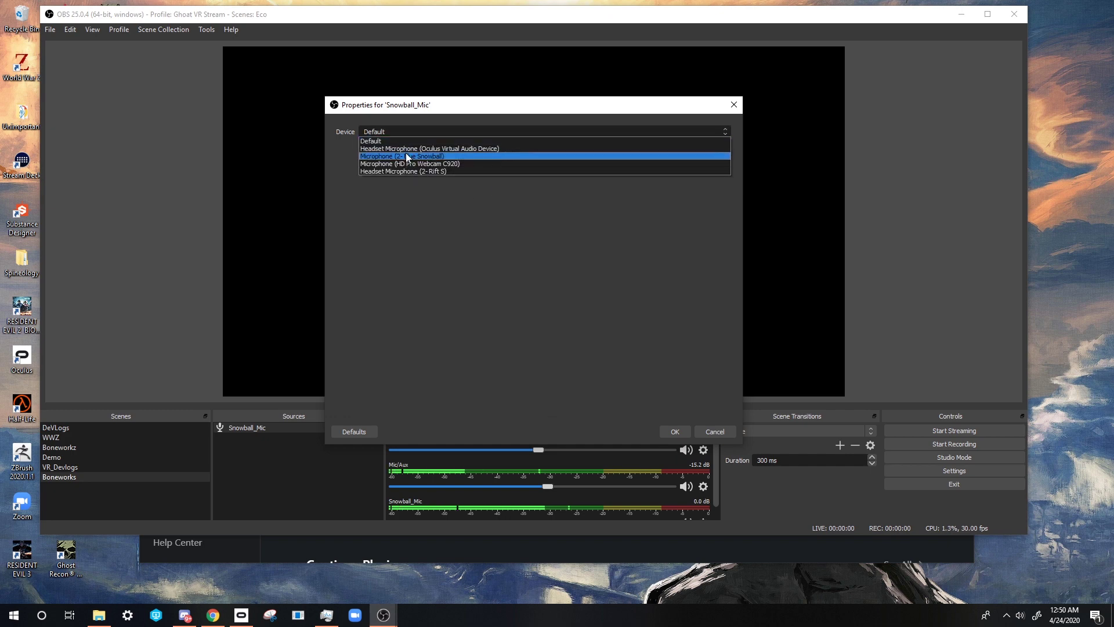
click(406, 153)
click(458, 130)
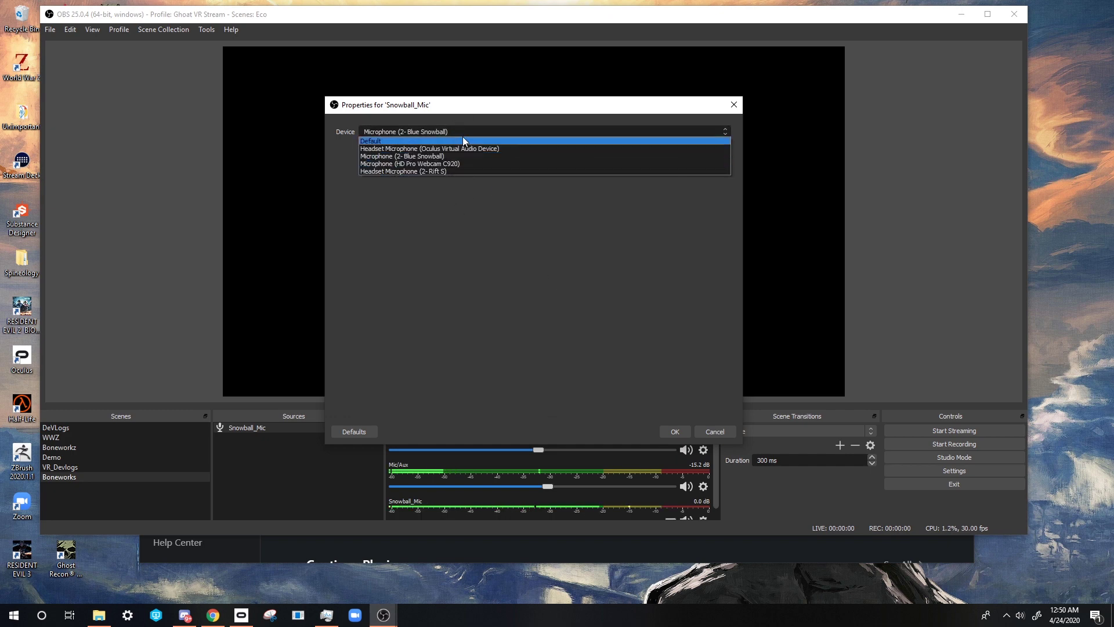
click(461, 154)
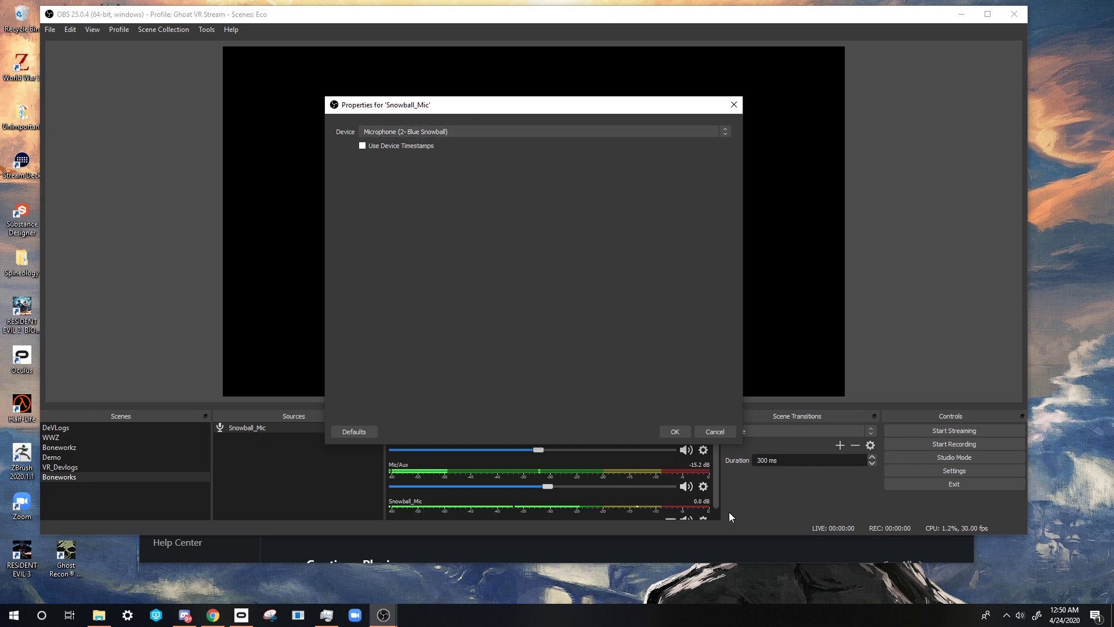
click(674, 431)
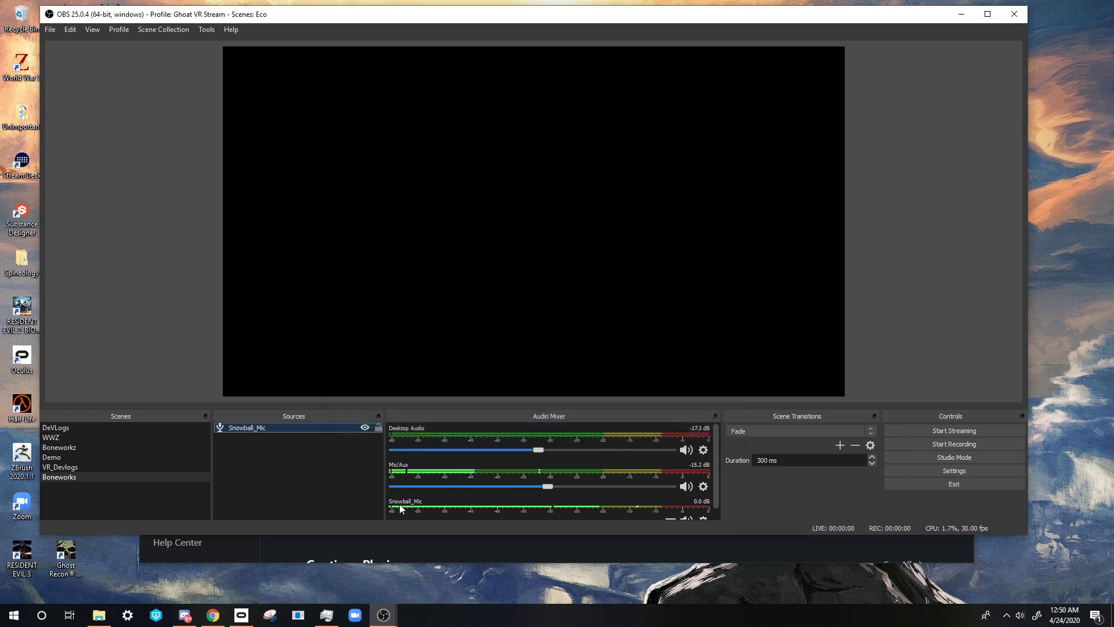
Set the Snowball_Mic fader to -14.9 dB.
scroll(629, 493, down, 1)
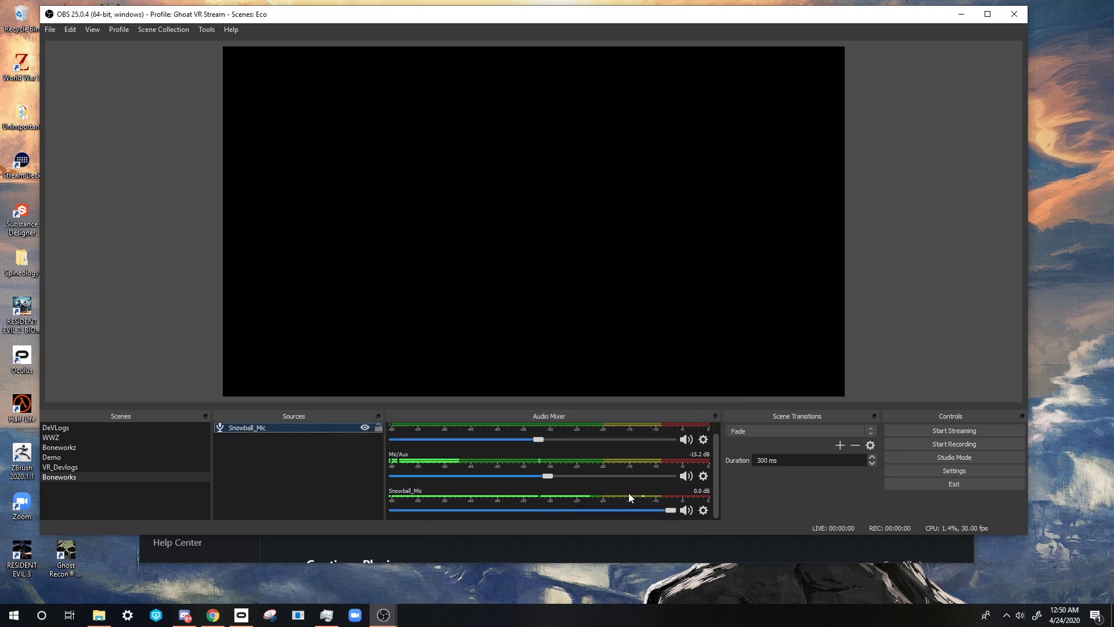
click(549, 510)
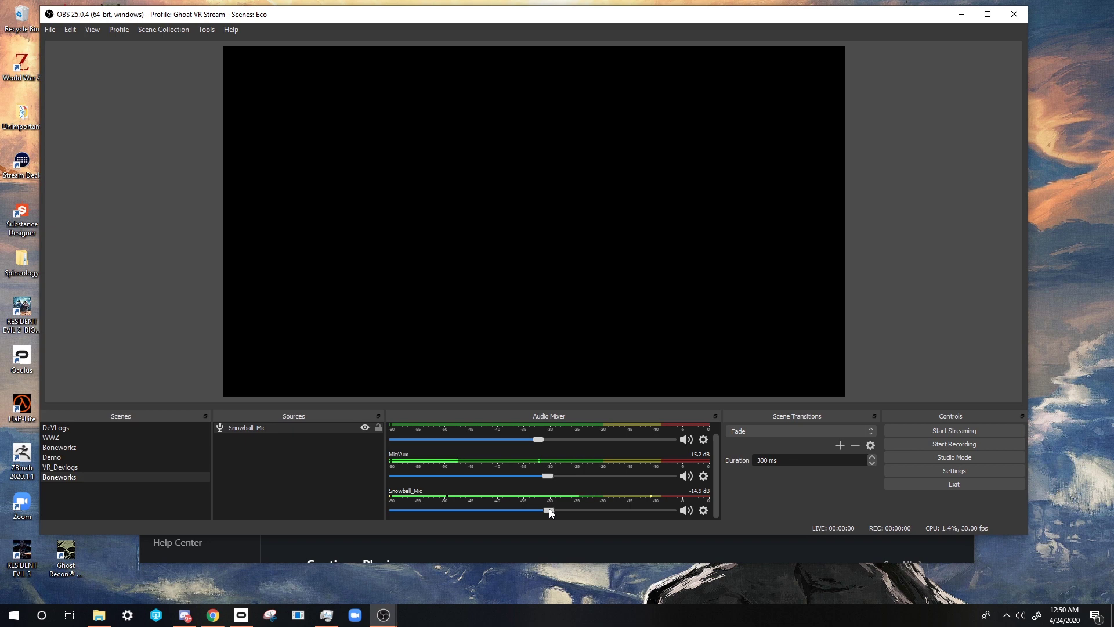
click(703, 510)
click(736, 500)
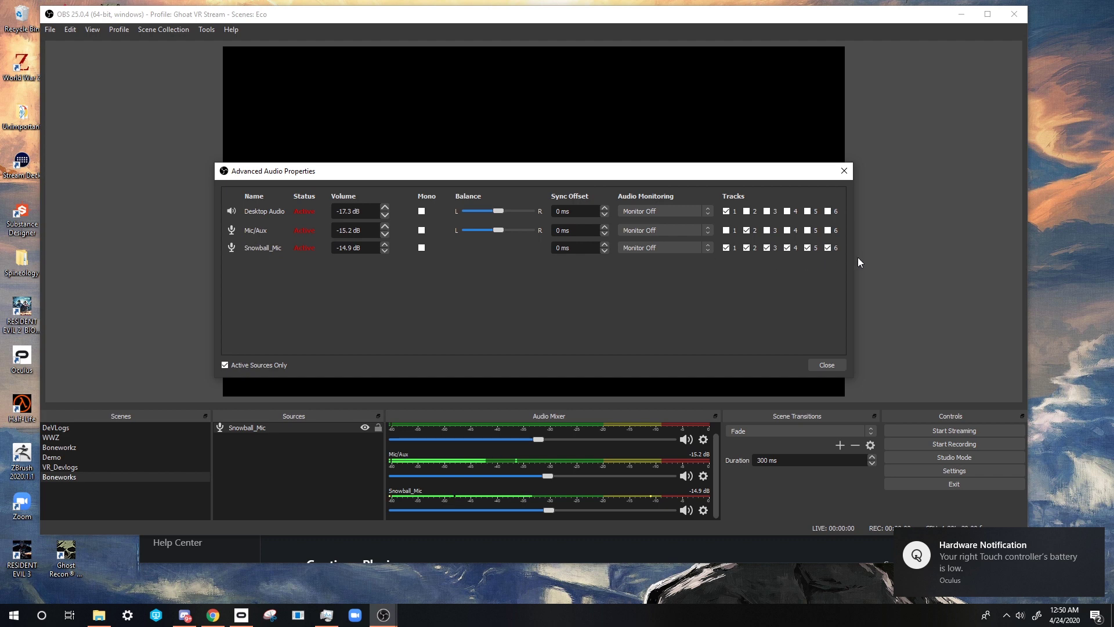
Clear tracks 1–6 for Snowball_Mic, re-enable only track 3, and close the dialog.
click(969, 555)
click(726, 247)
click(747, 248)
click(766, 248)
click(787, 247)
click(807, 248)
click(827, 248)
click(766, 248)
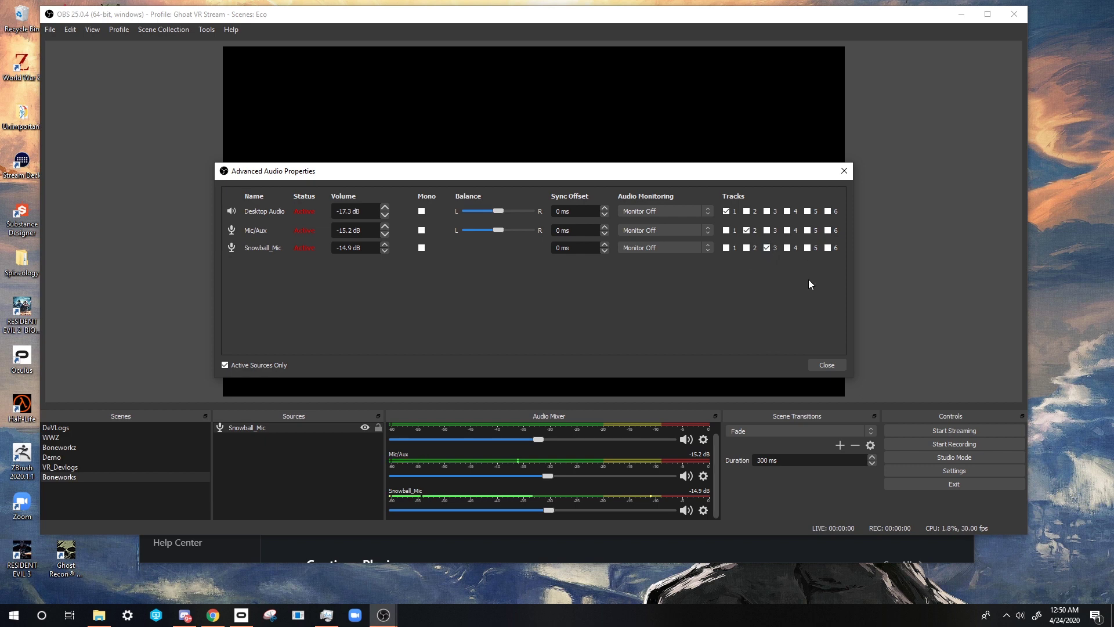
click(826, 364)
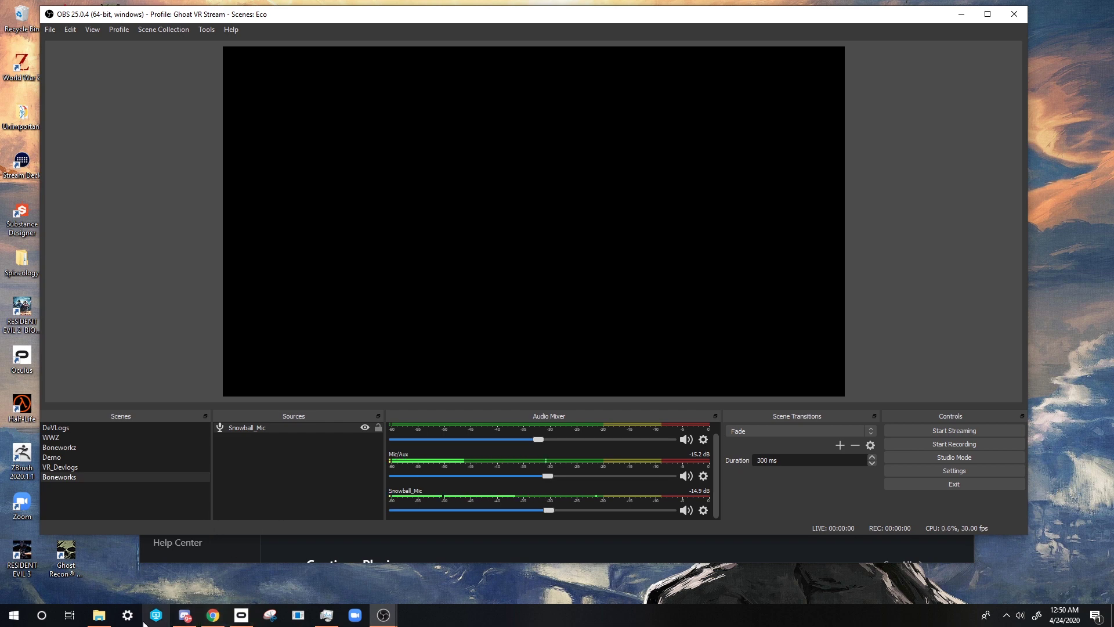
In File Explorer, browse from This PC into Local Disk (C:).
click(109, 616)
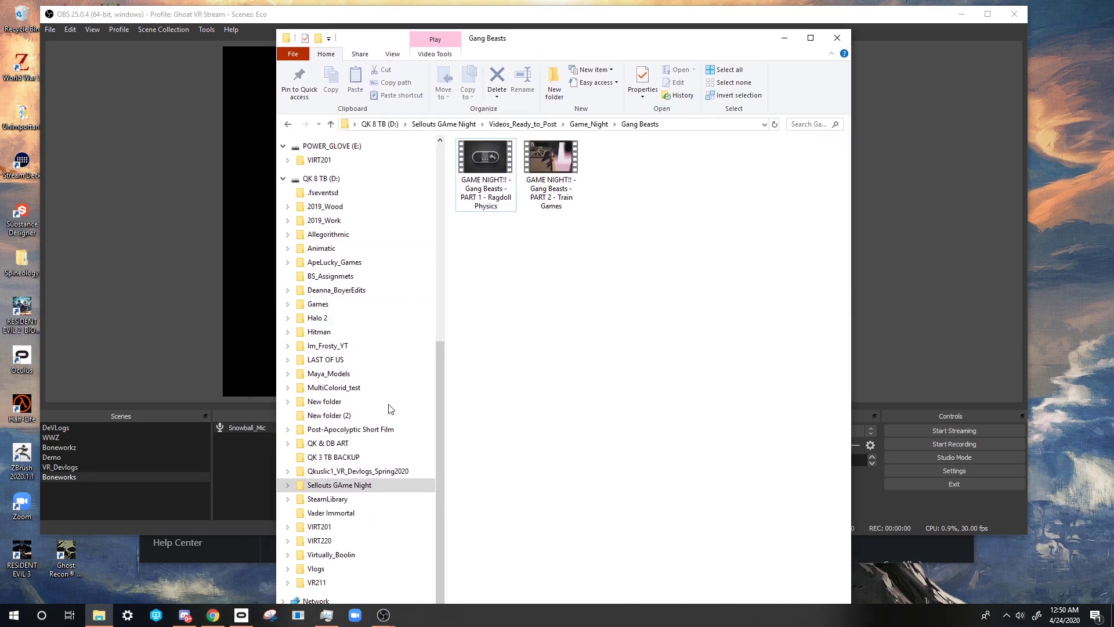
scroll(310, 285, up, 5)
click(341, 197)
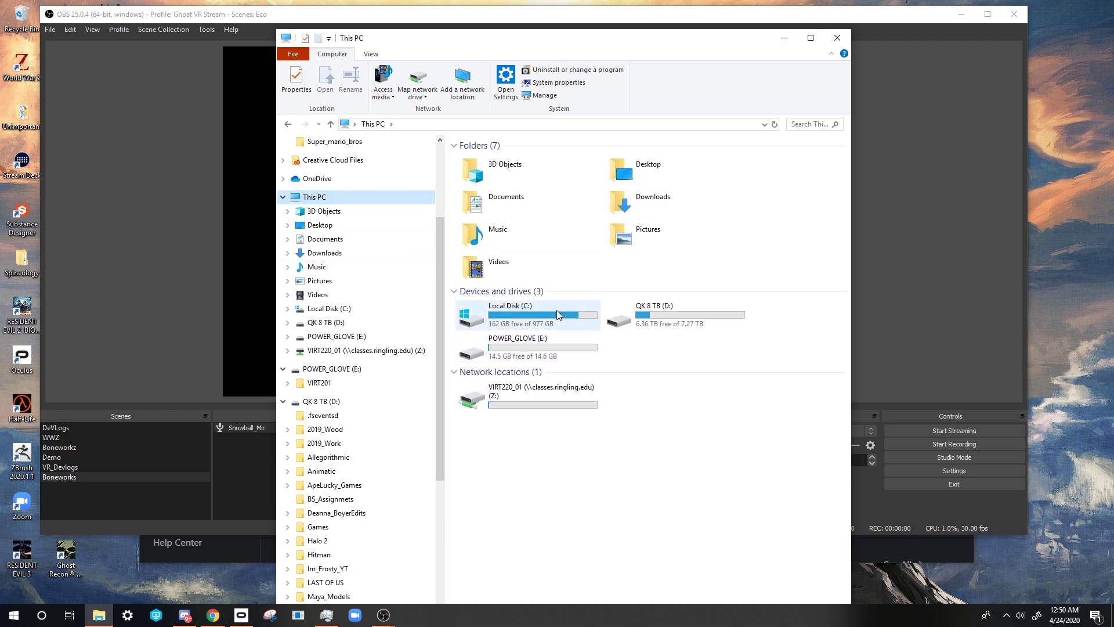
double_click(690, 318)
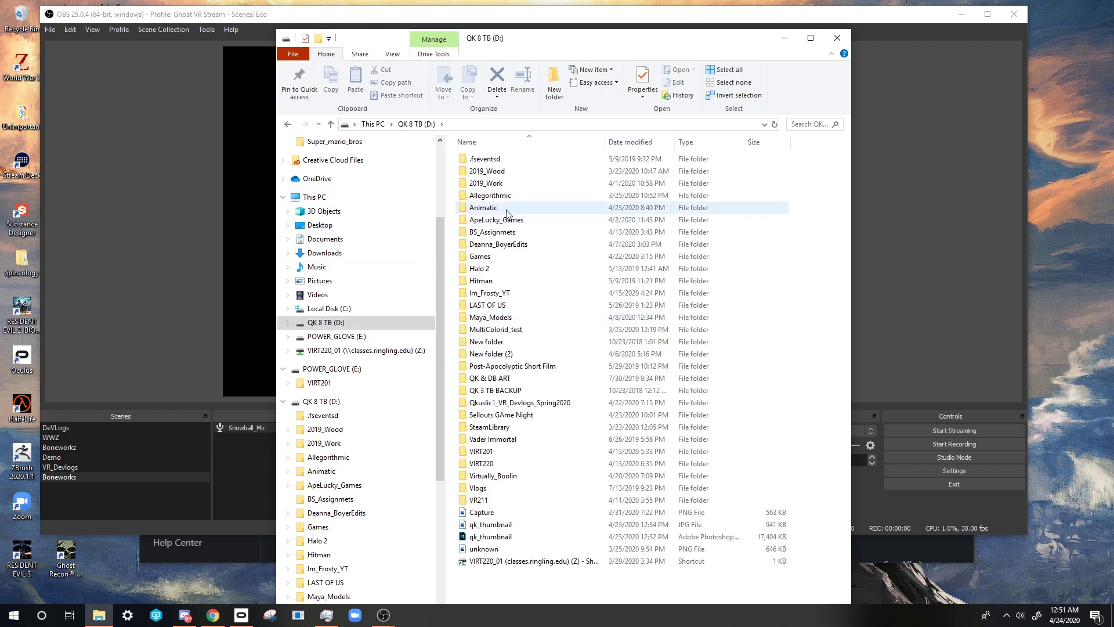
click(293, 124)
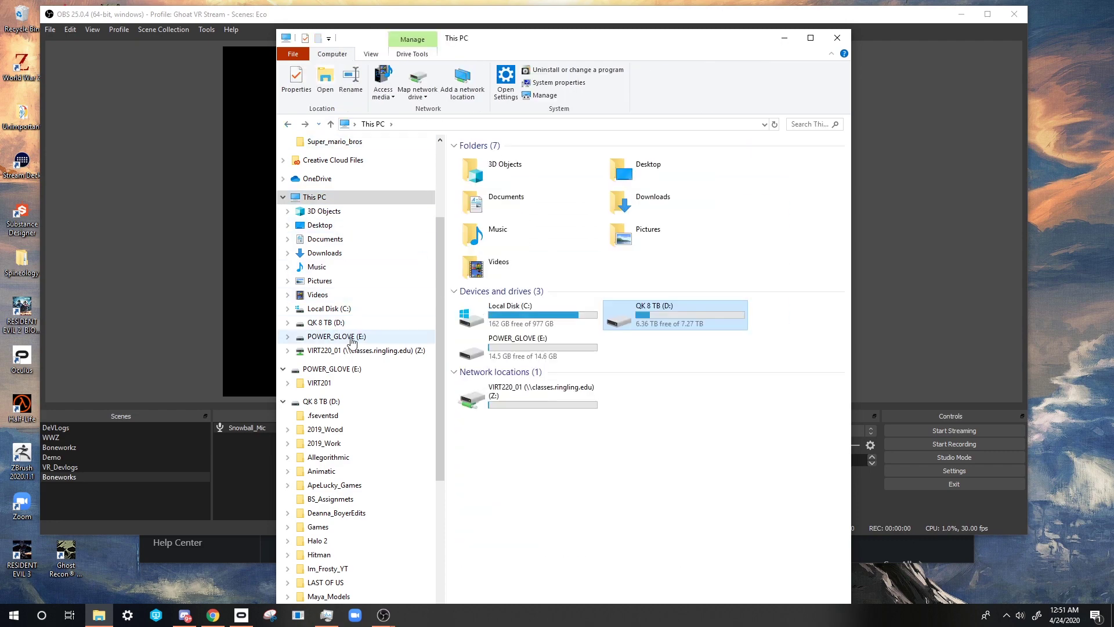
double_click(348, 197)
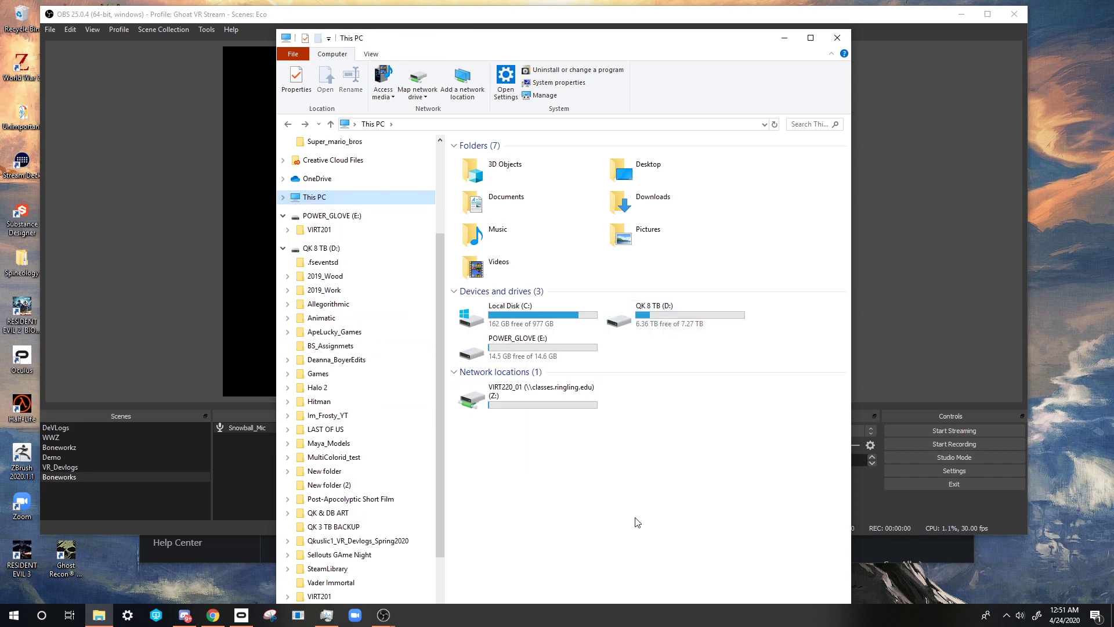
double_click(516, 316)
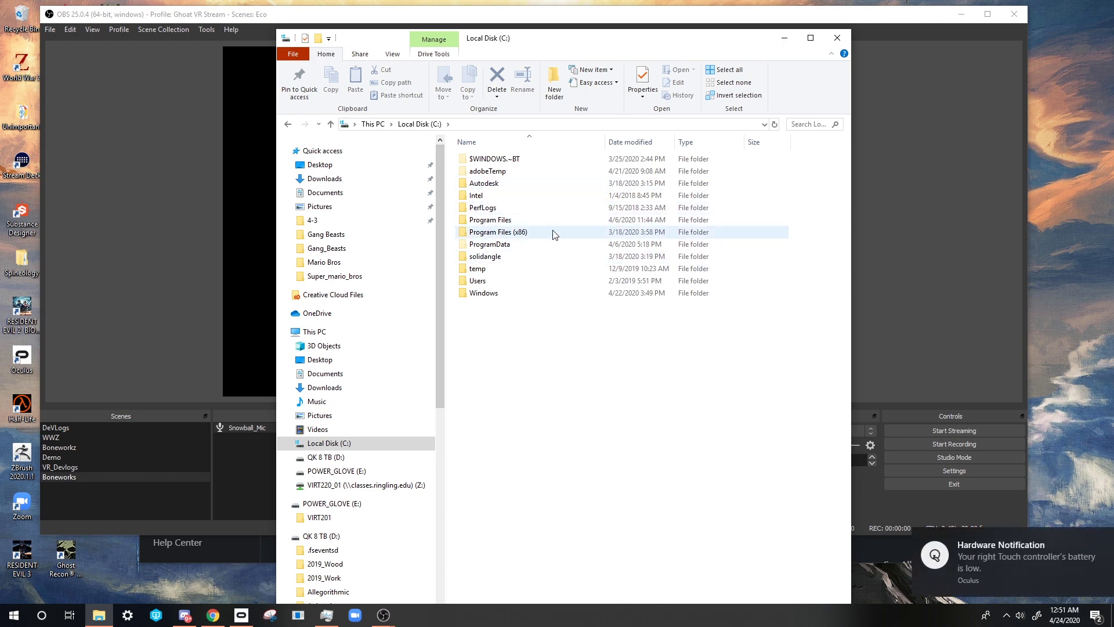
Navigate through Program Files > Oculus > Support into oculus-diagnostics.
double_click(506, 220)
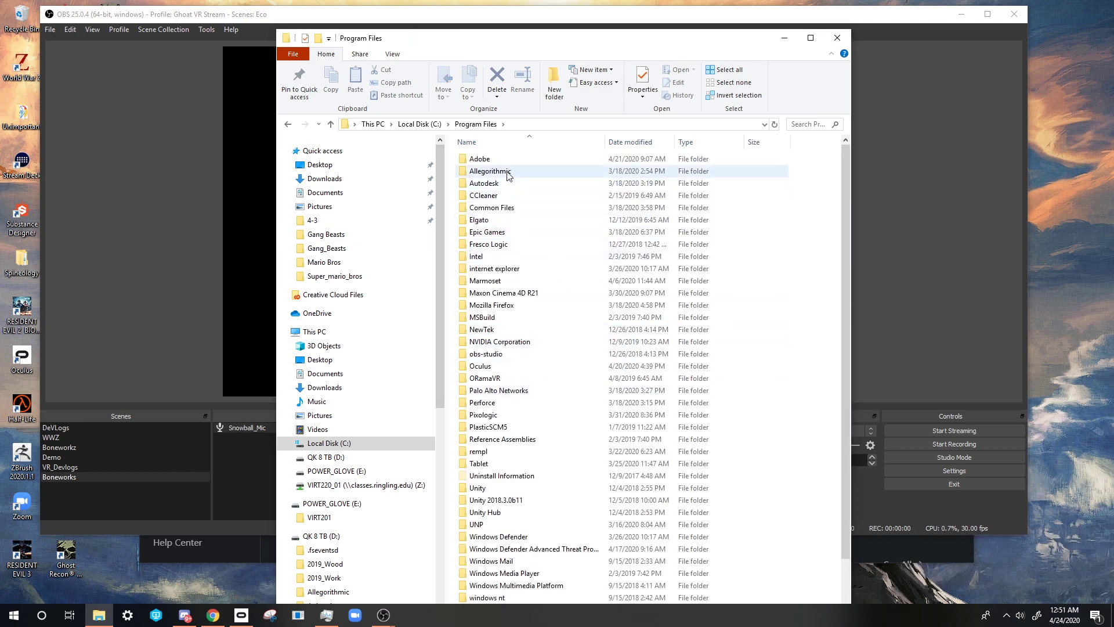
scroll(504, 209, down, 1)
scroll(504, 209, down, 1)
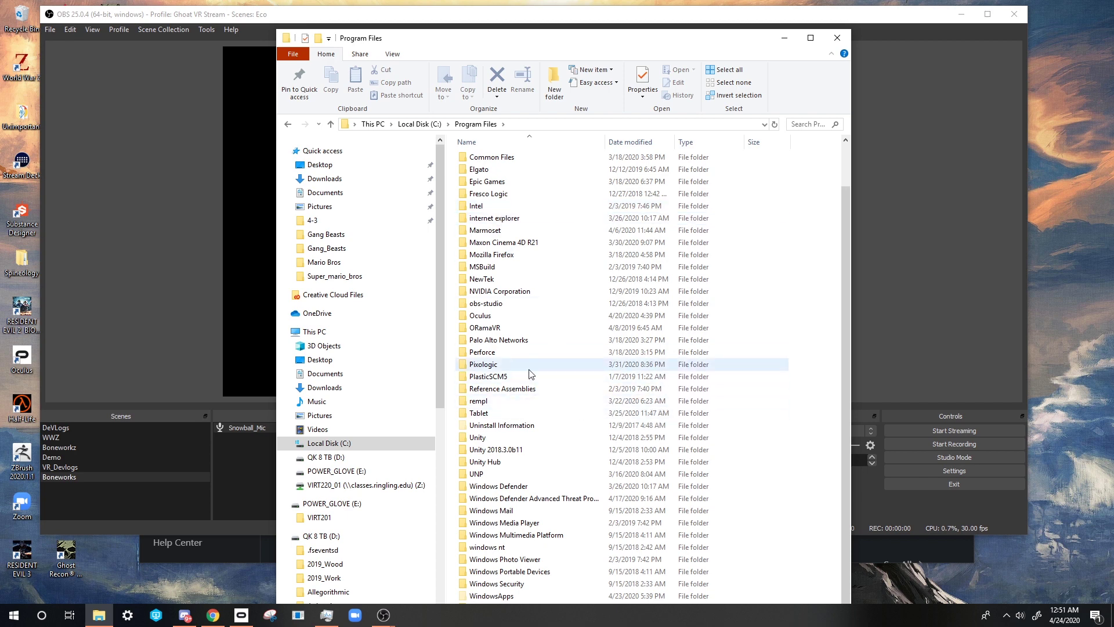
double_click(516, 322)
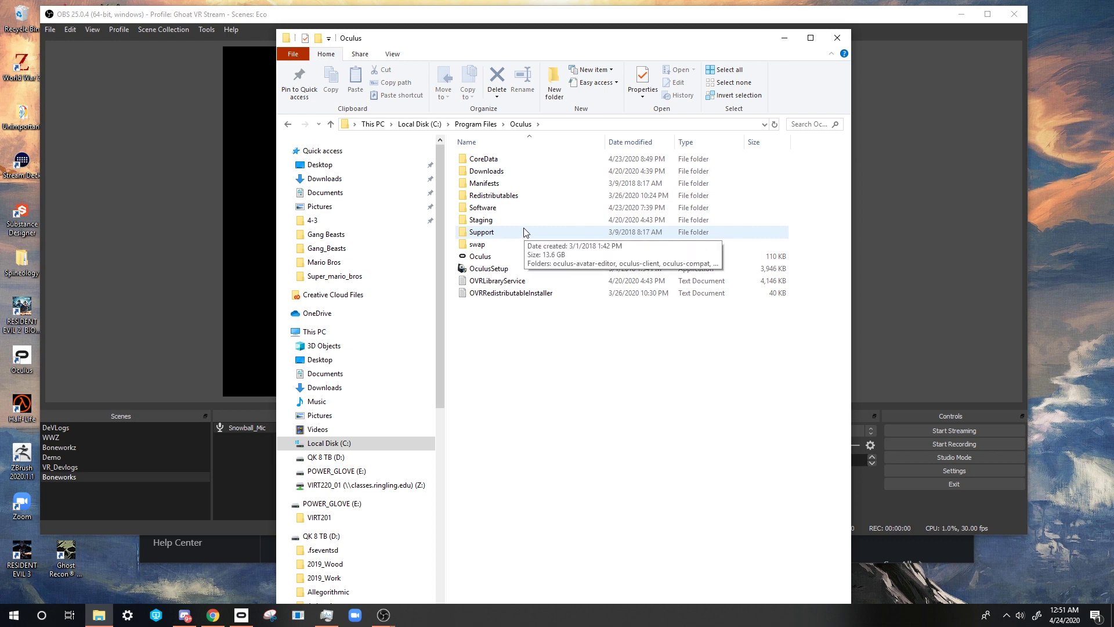
double_click(518, 233)
double_click(528, 209)
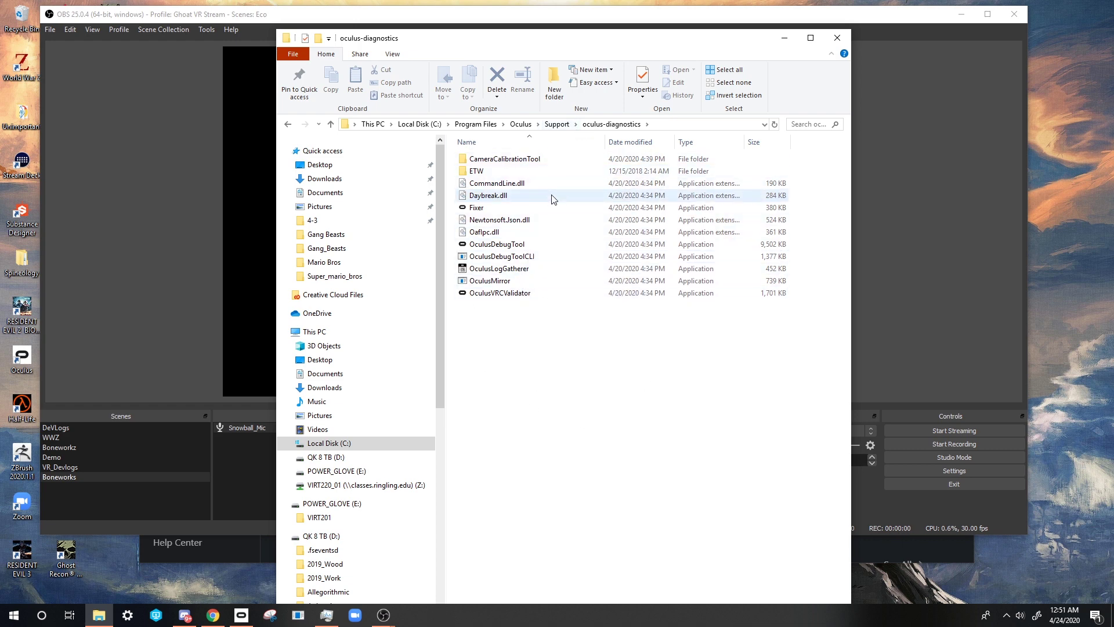
Launch OculusMirror from the oculus-diagnostics folder and drag its window to the top of the screen.
double_click(545, 280)
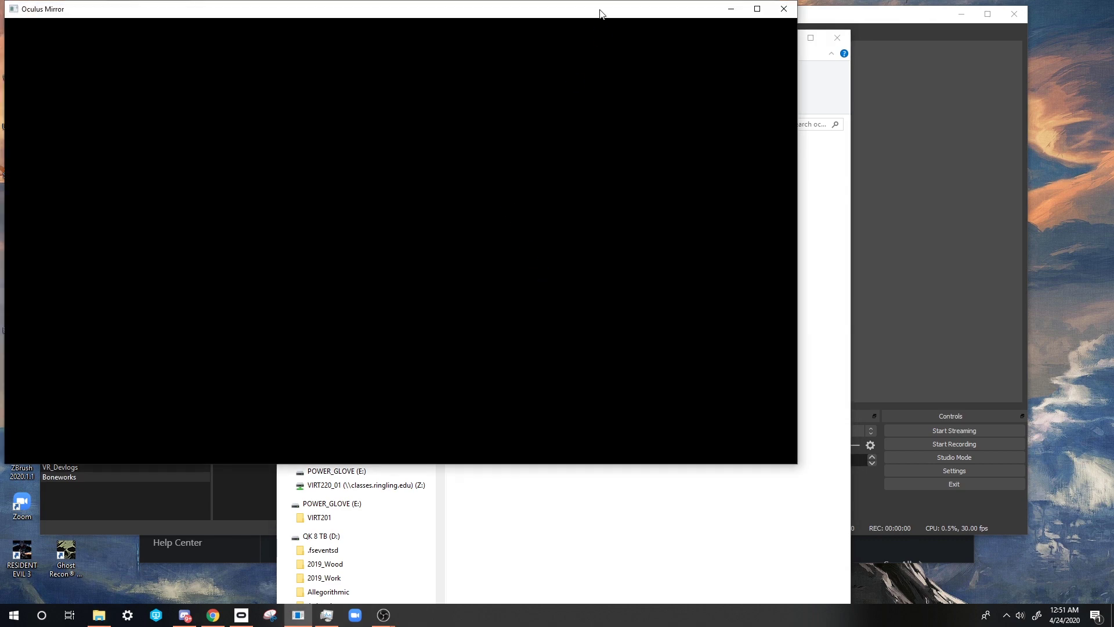
drag(601, 13, 663, 440)
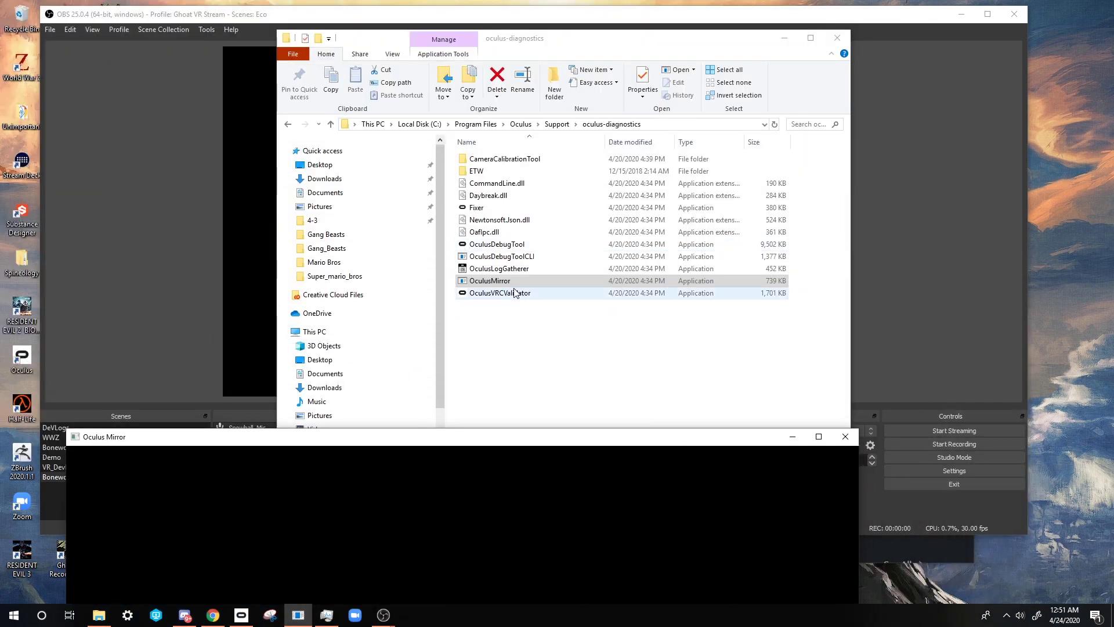
click(517, 282)
right_click(517, 283)
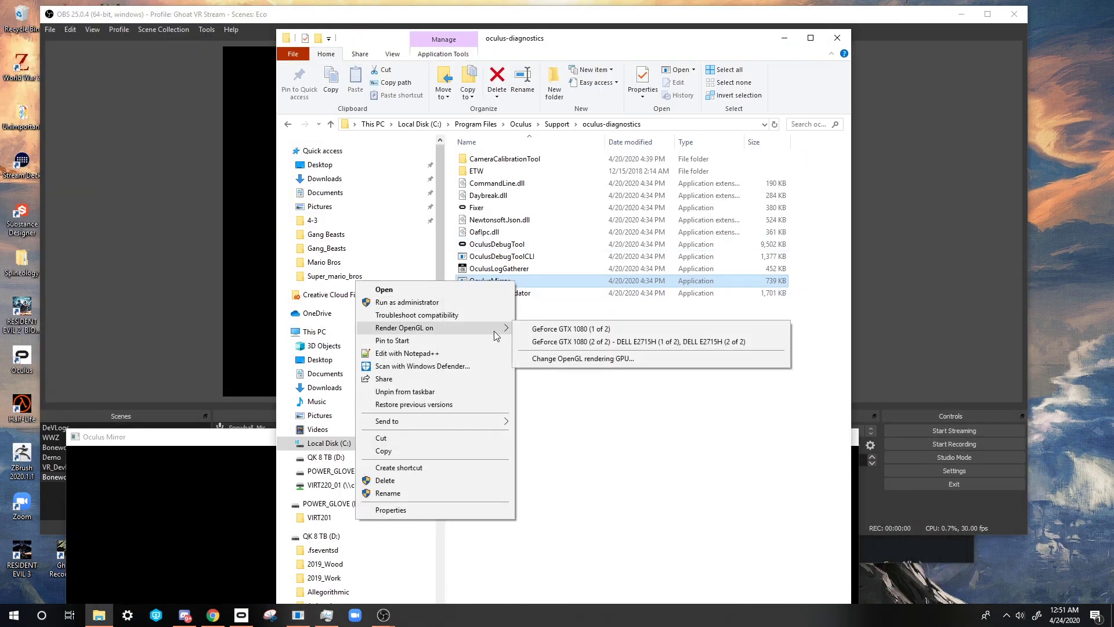
click(641, 435)
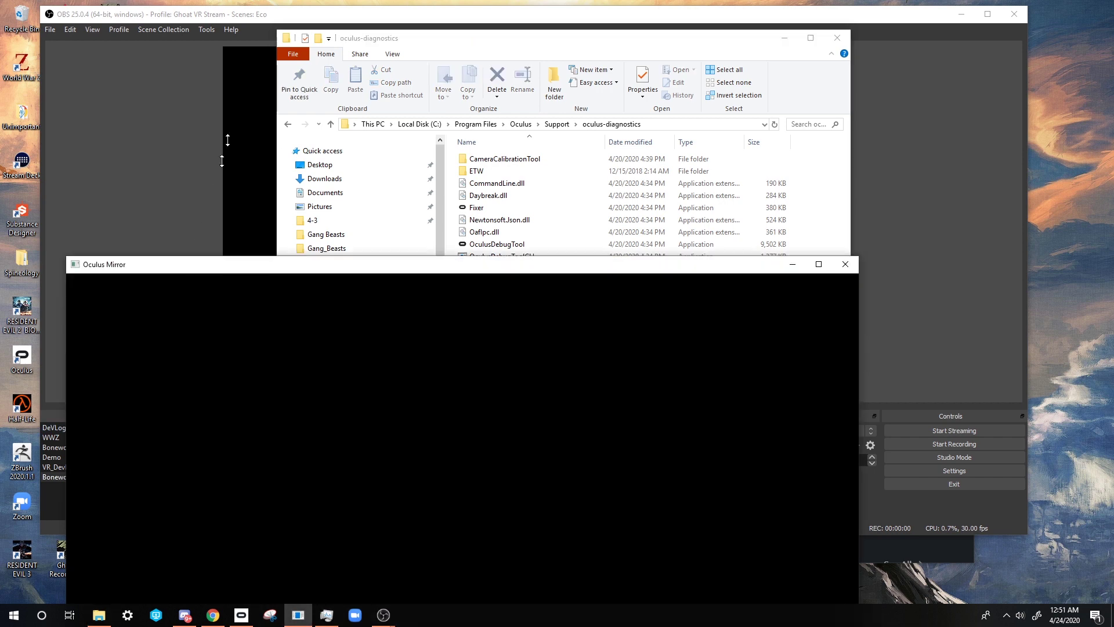
drag(270, 276, 373, 21)
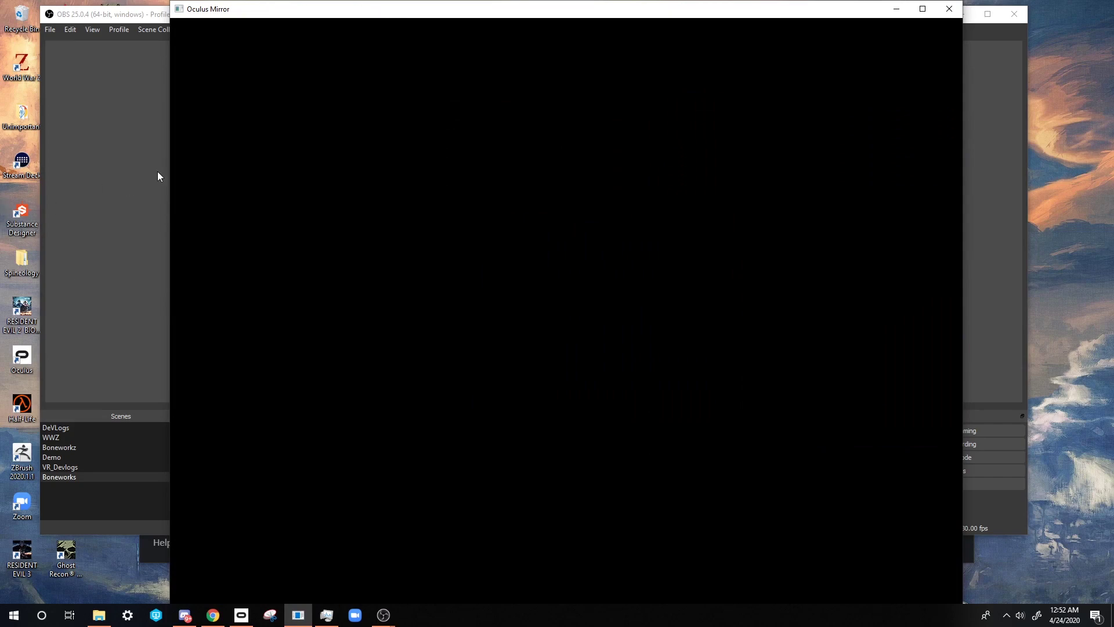
Add a Game Capture source to the Boneworks scene, named HMD since HMD_Cam is already taken.
click(157, 181)
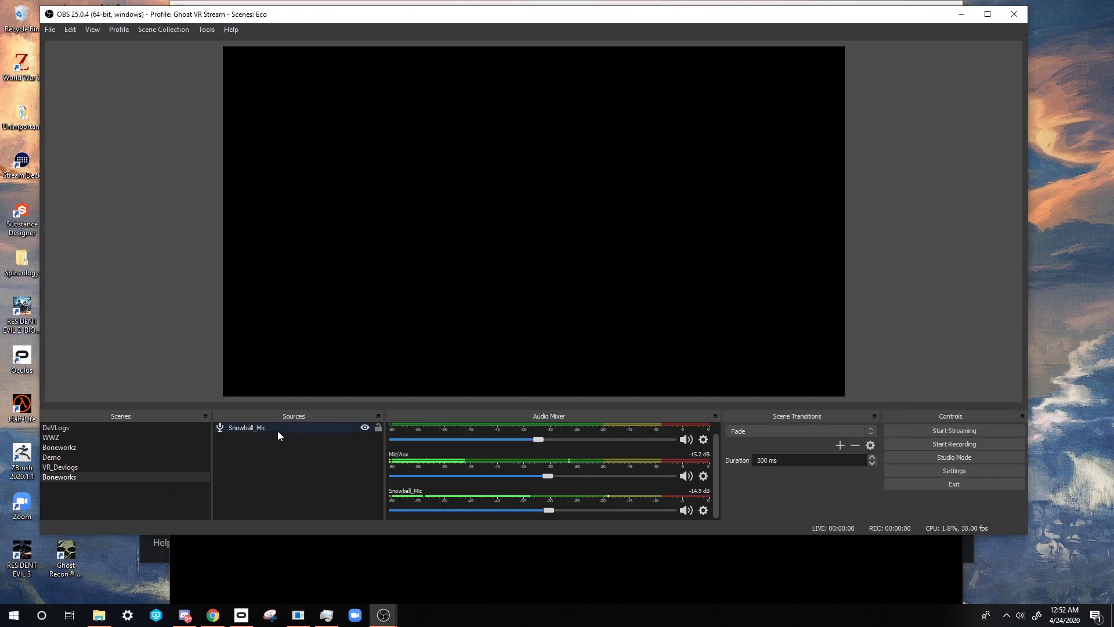
right_click(291, 440)
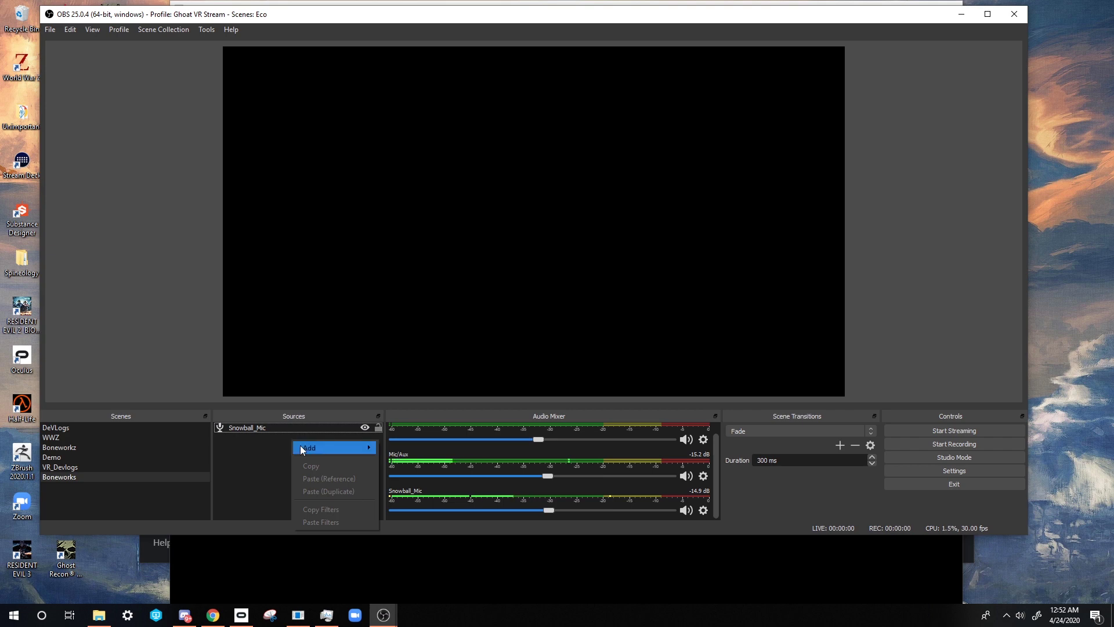
mouse_move(301, 444)
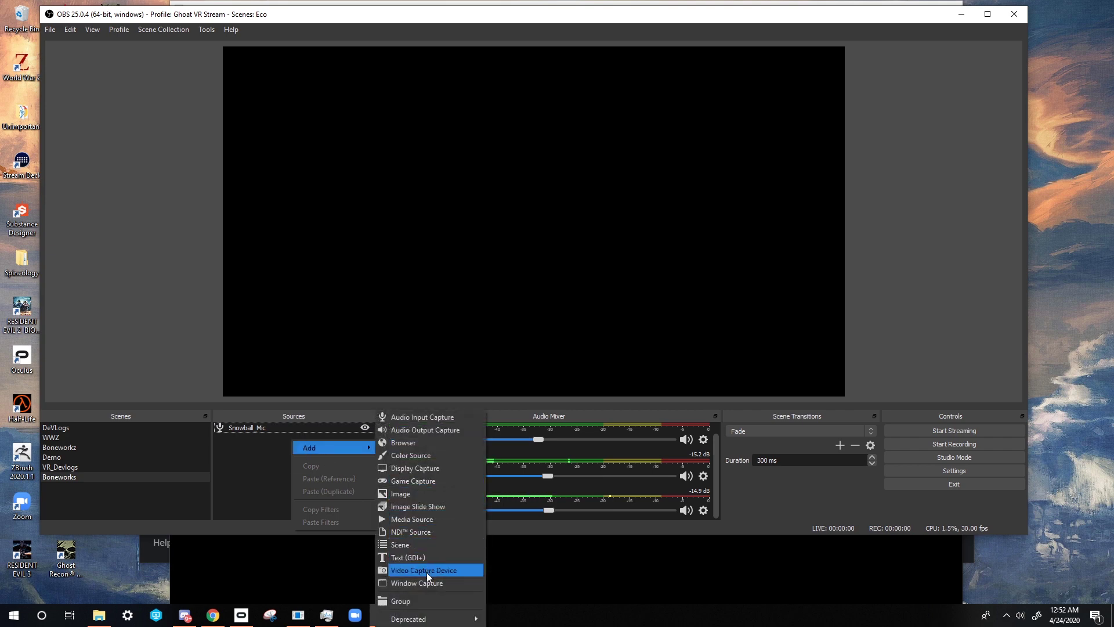
click(430, 482)
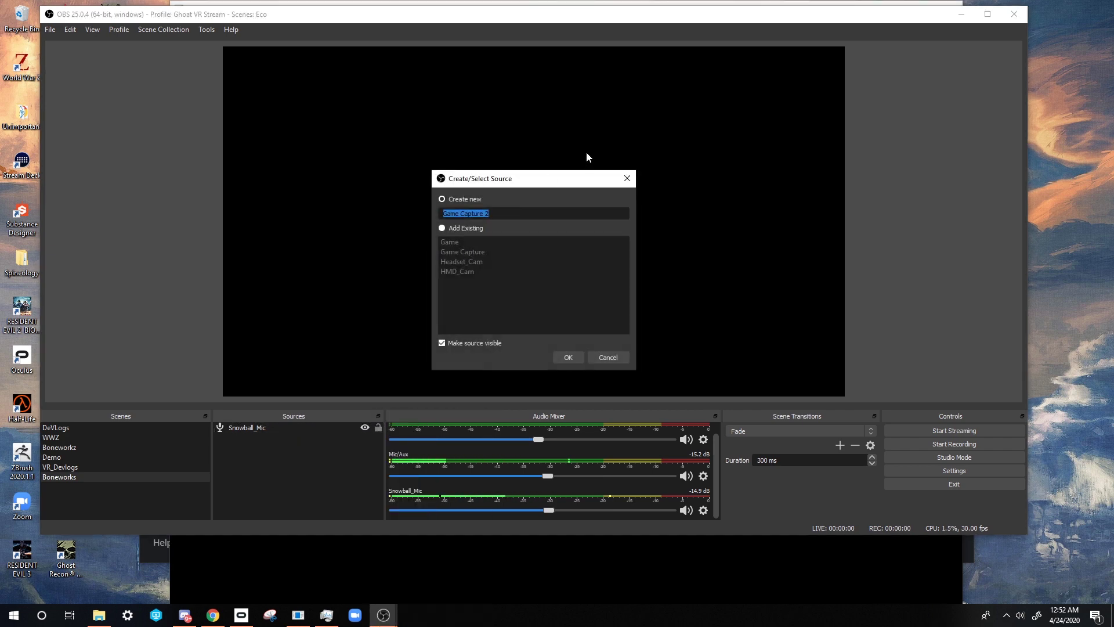
text(HMD_Cam)
click(568, 358)
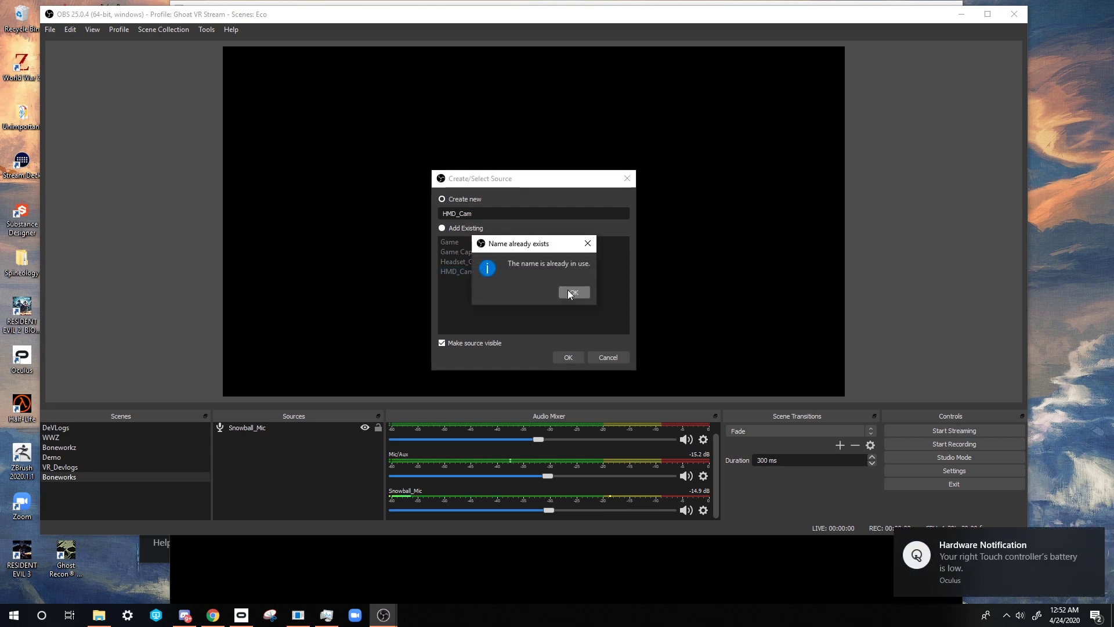
click(568, 290)
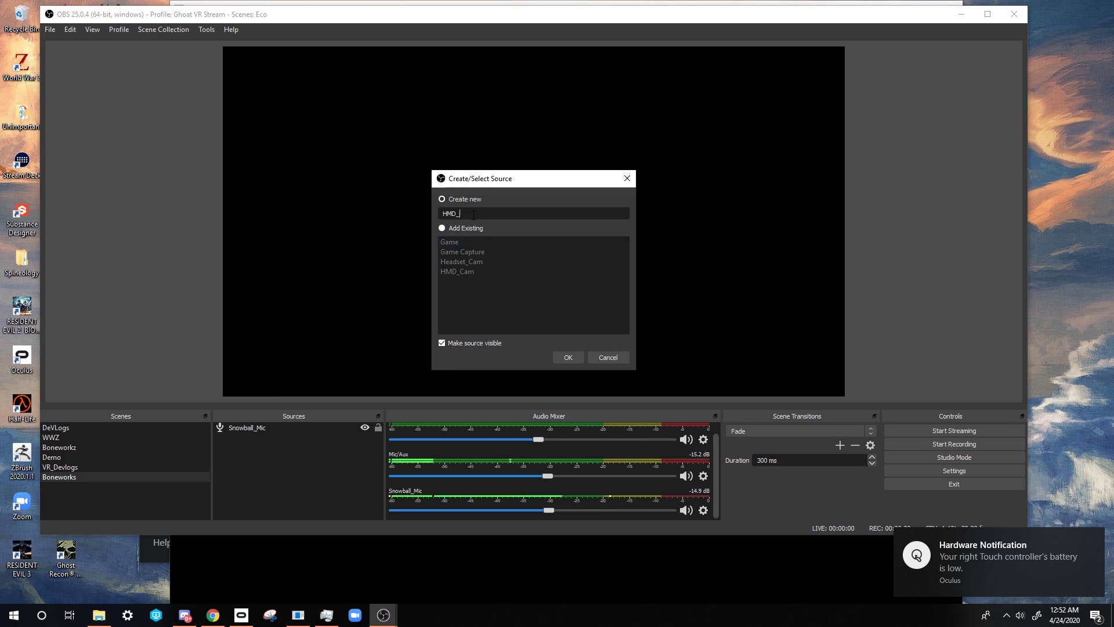
click(569, 356)
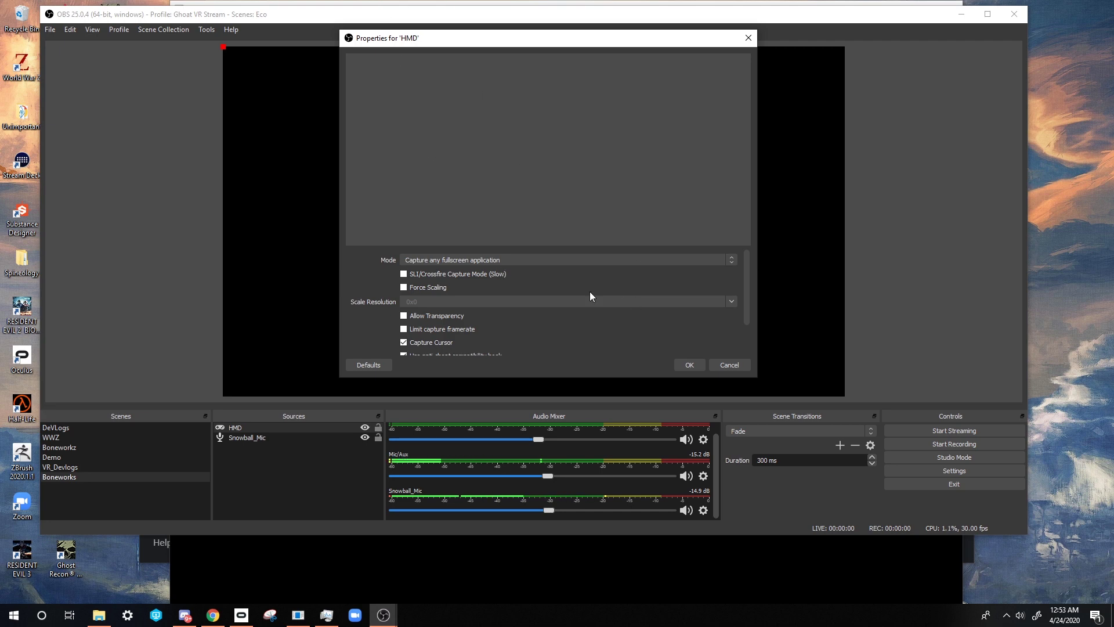
Set HMD to capture the [OculusMirror.exe]: Oculus Mirror window and stretch it across the canvas.
click(536, 259)
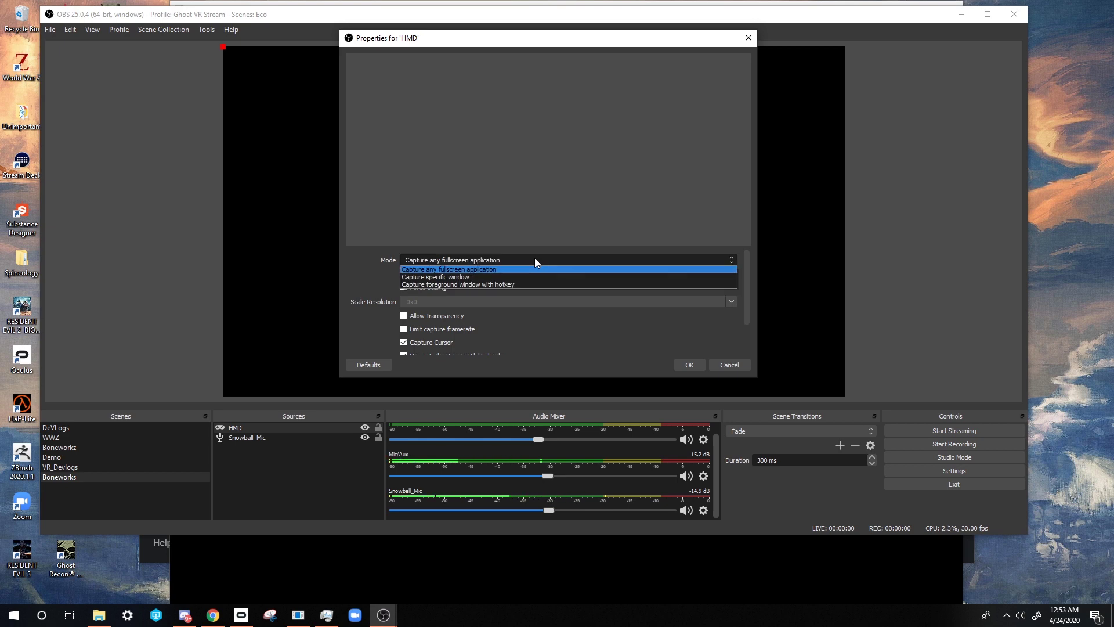
click(511, 277)
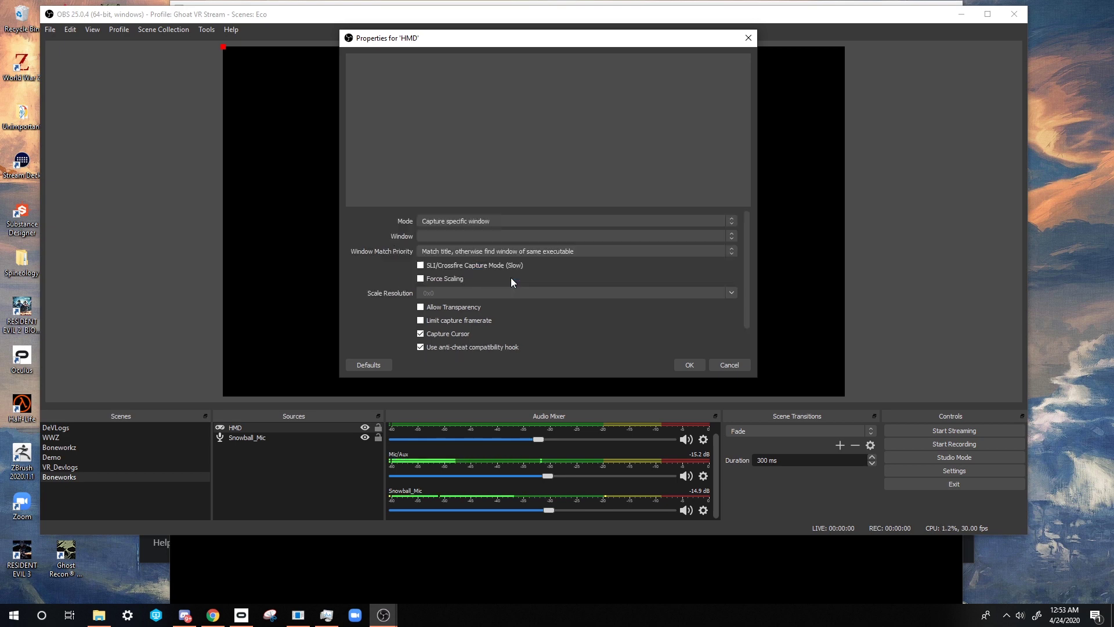
click(443, 240)
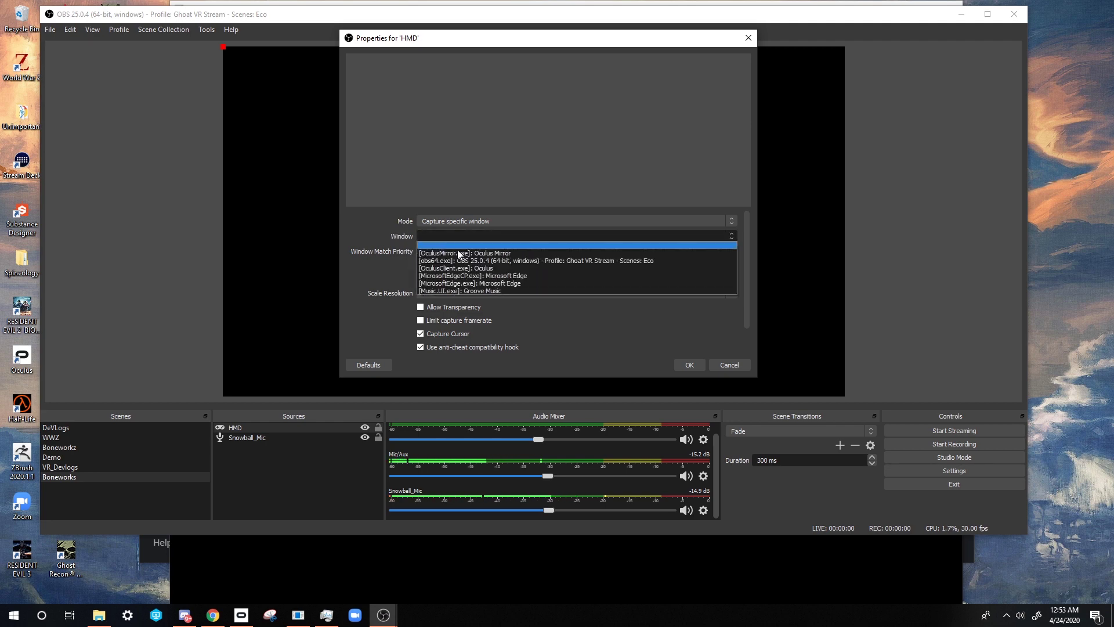
click(493, 251)
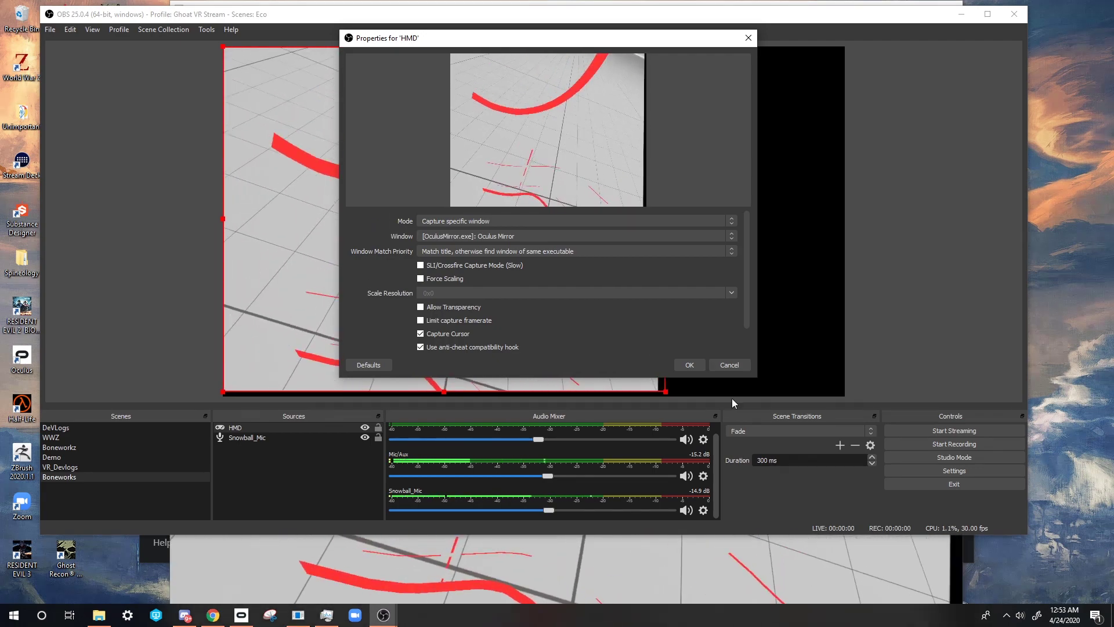
click(691, 363)
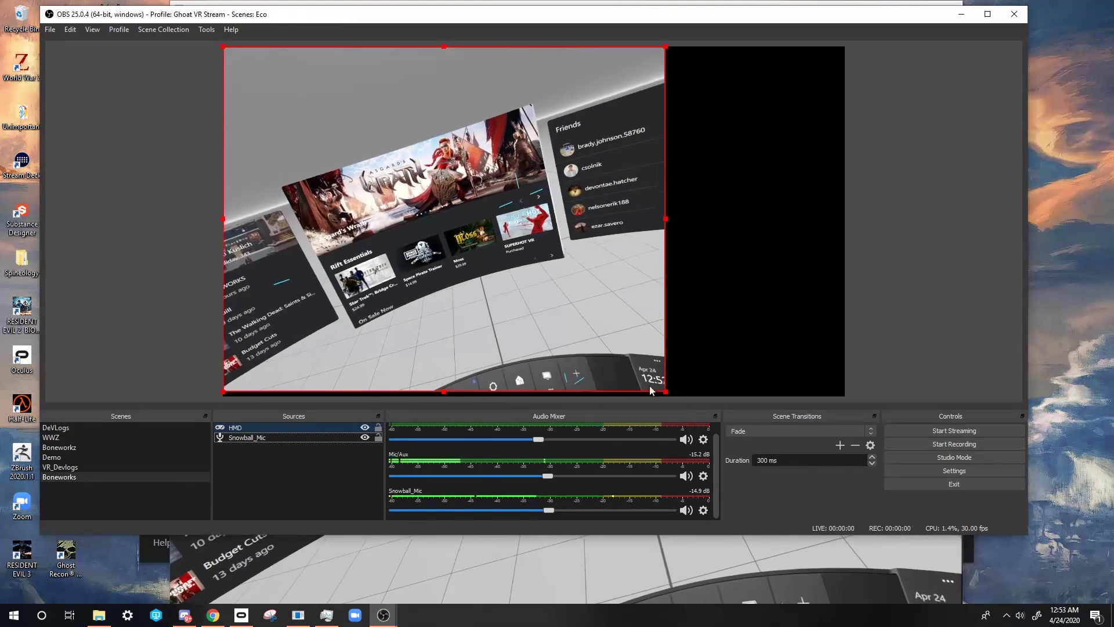
drag(665, 393, 855, 426)
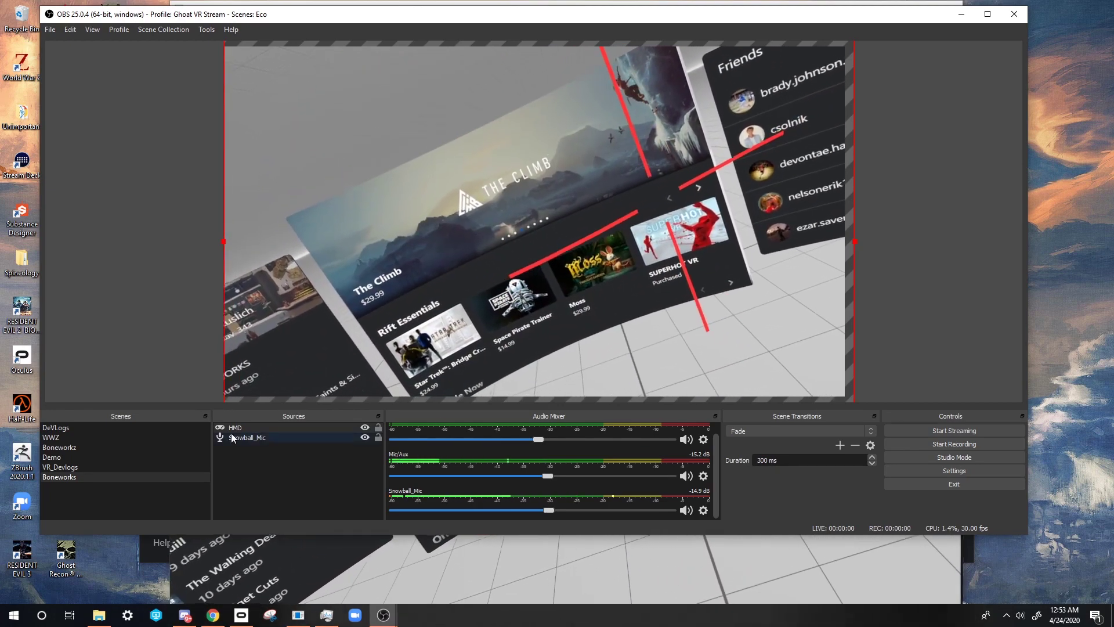
Enable Force Scaling in the HMD source properties with a 1536x864 scale resolution.
right_click(239, 427)
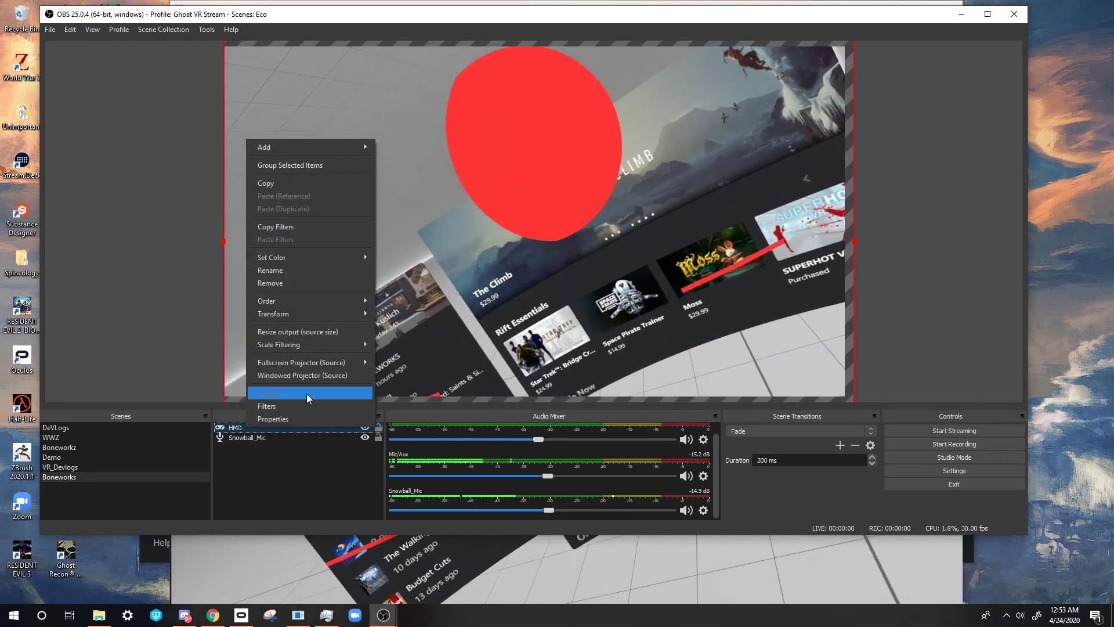
click(307, 404)
click(409, 371)
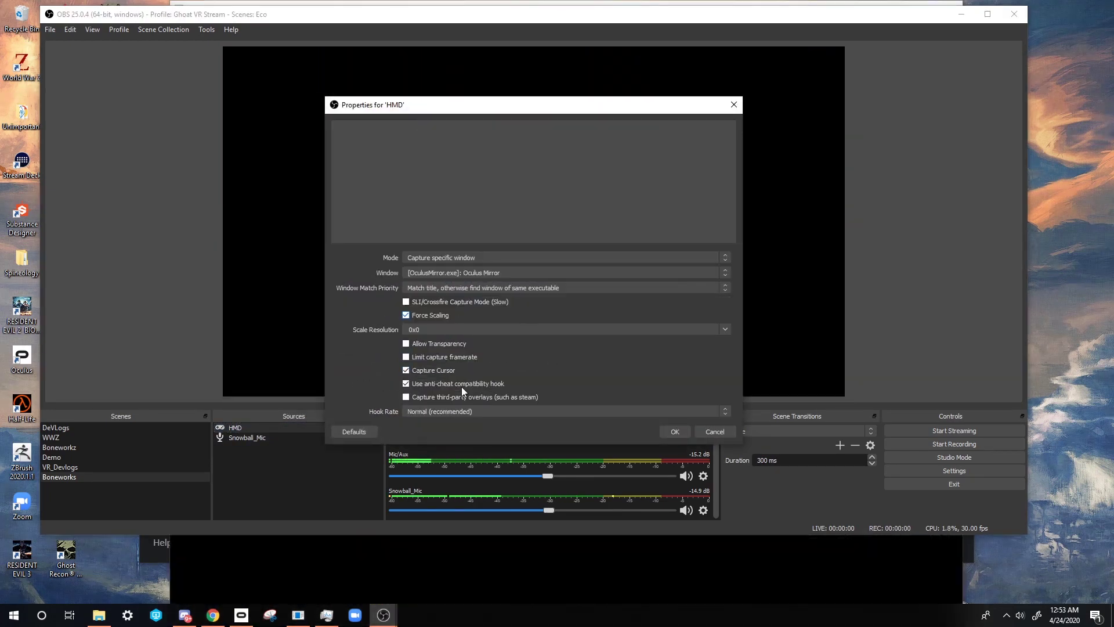
click(730, 329)
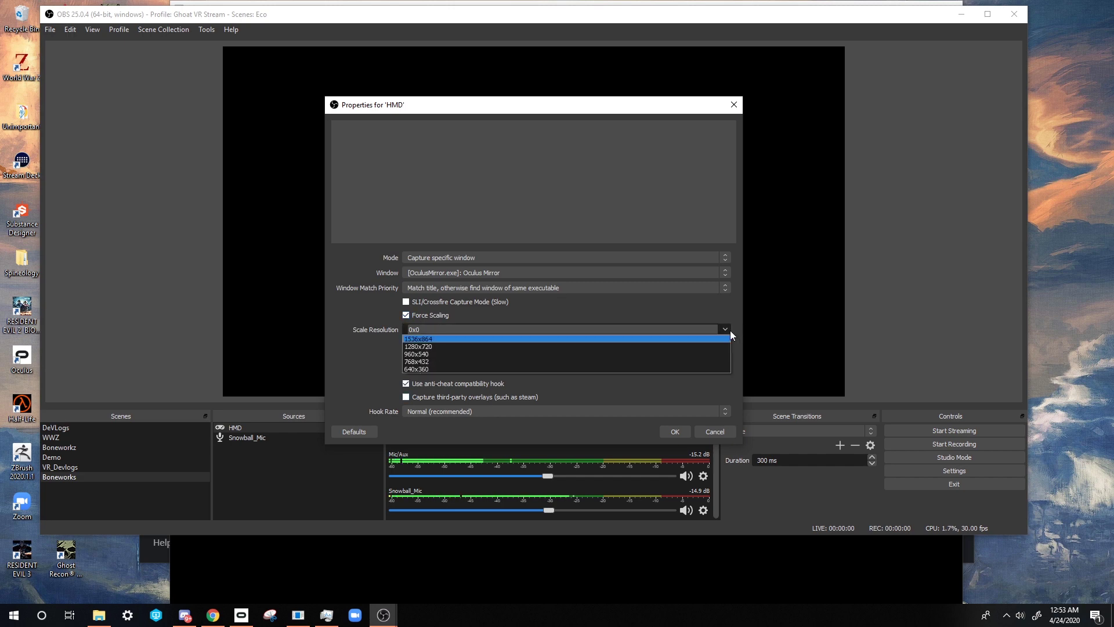
click(453, 339)
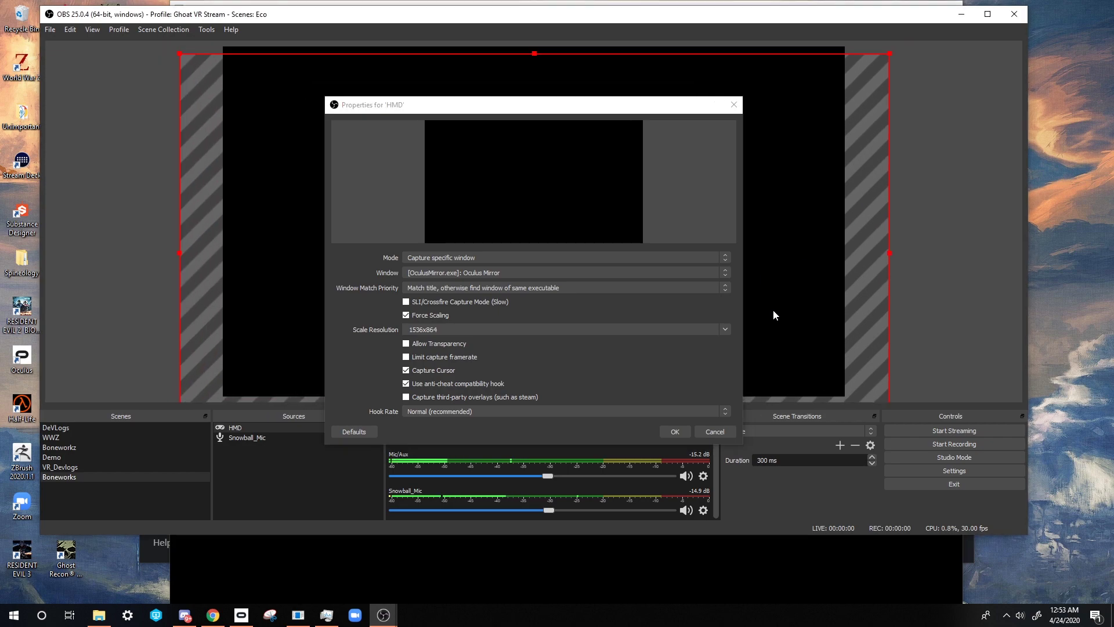
click(667, 432)
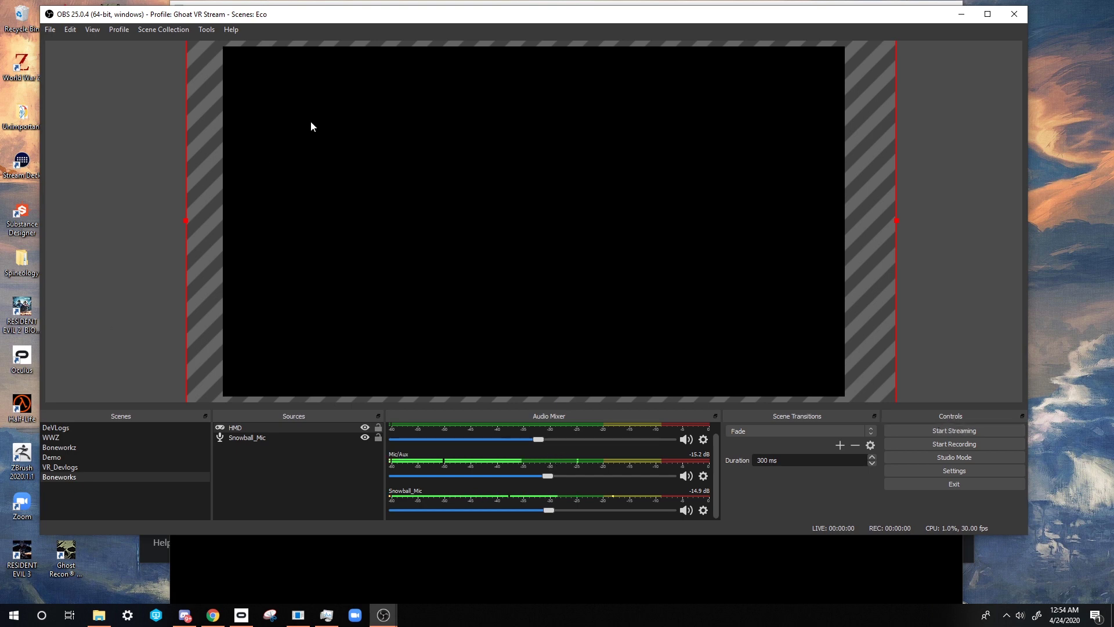
click(295, 483)
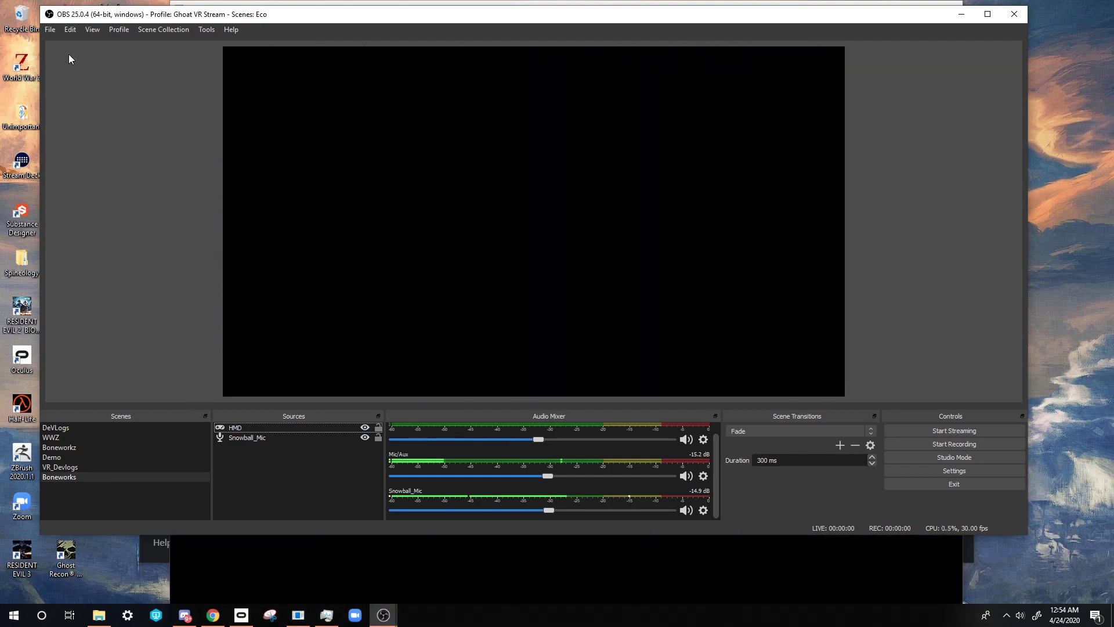
click(50, 29)
click(51, 40)
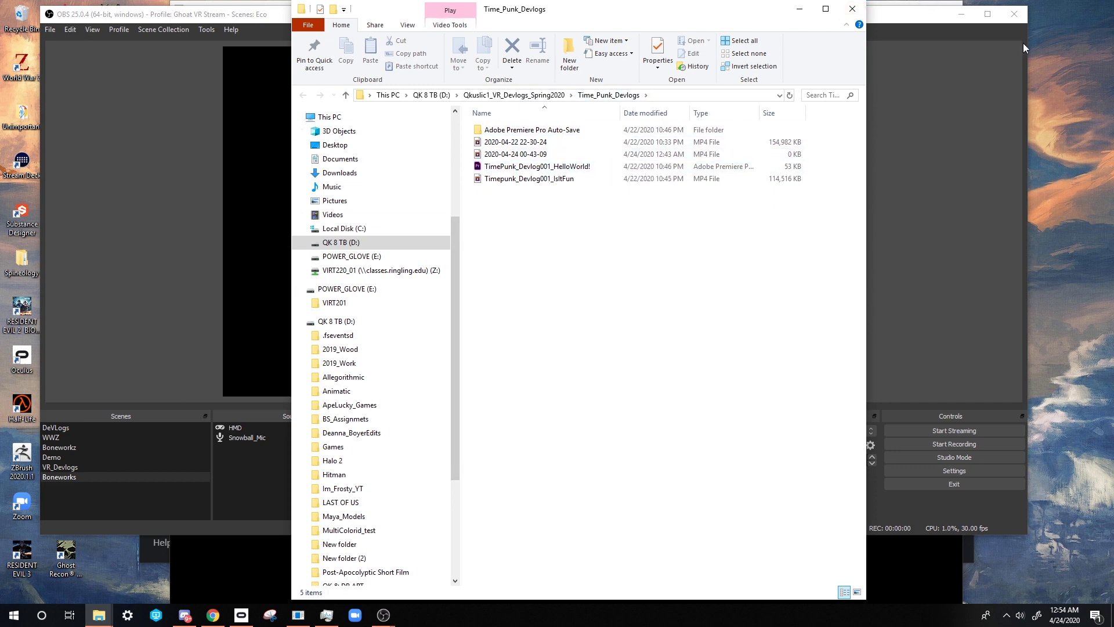
click(852, 10)
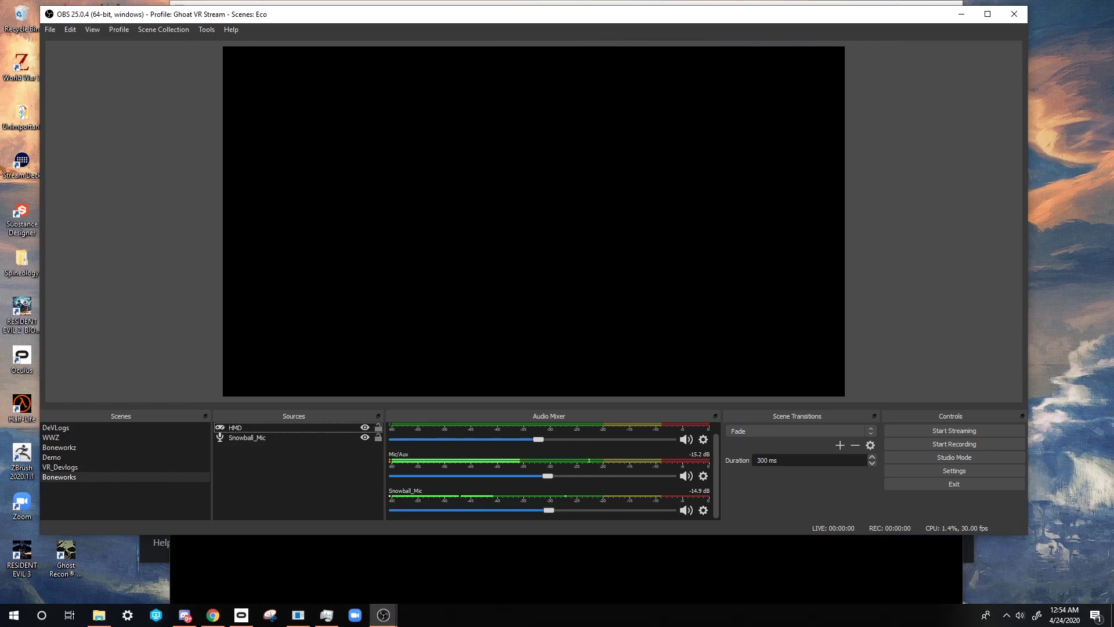
Bring the Oculus Mirror window showing the headset view in front of OBS.
click(662, 574)
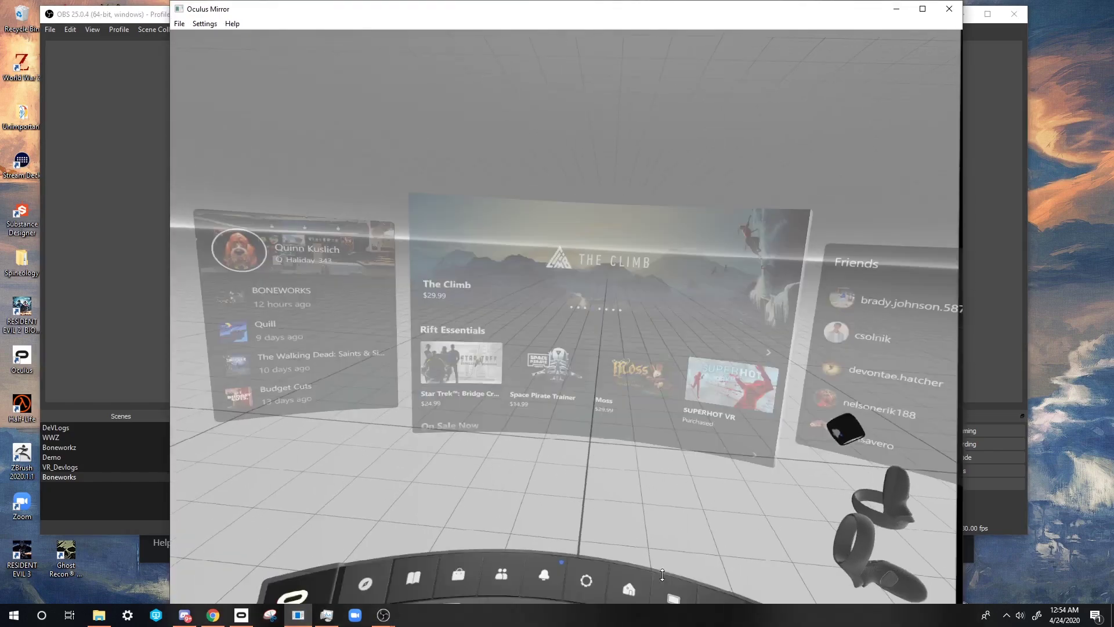